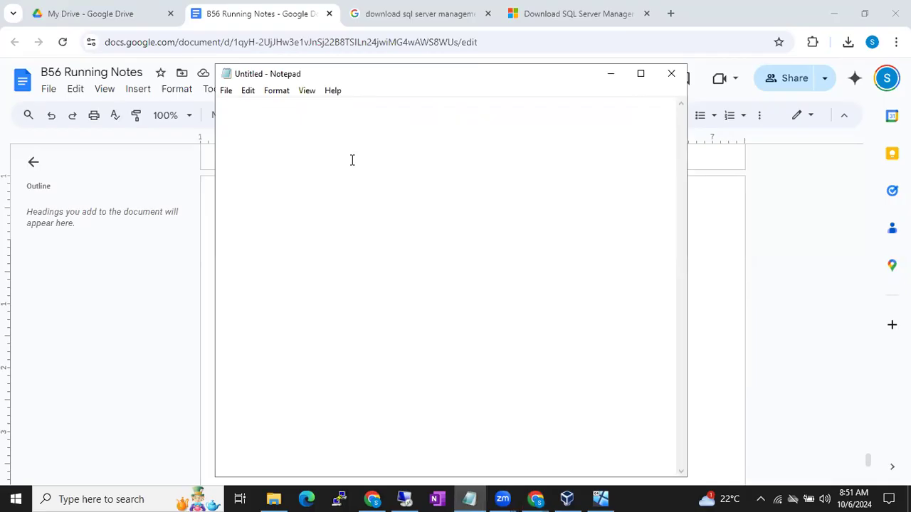
In the remote desktop session, restart the server anyway to complete the SSMS setup, and check its boot progress in the VirtualBox VM.
click(403, 499)
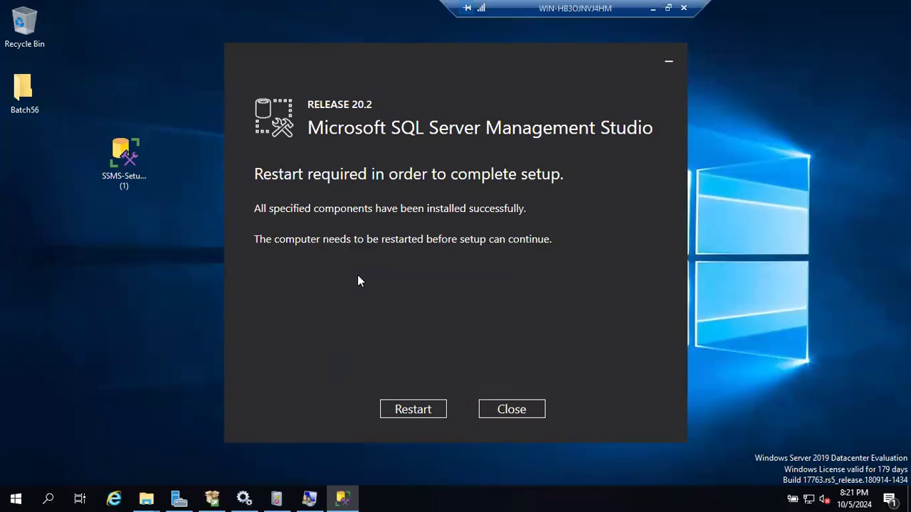
click(412, 410)
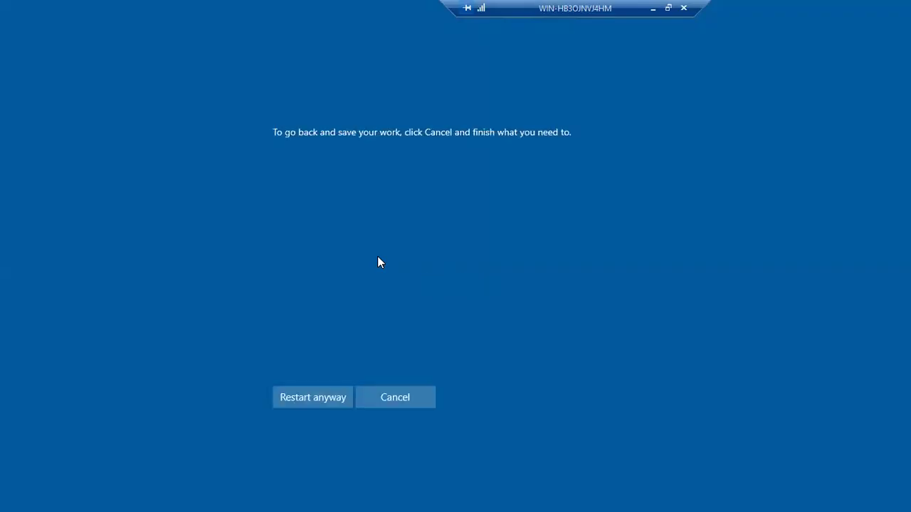
click(320, 401)
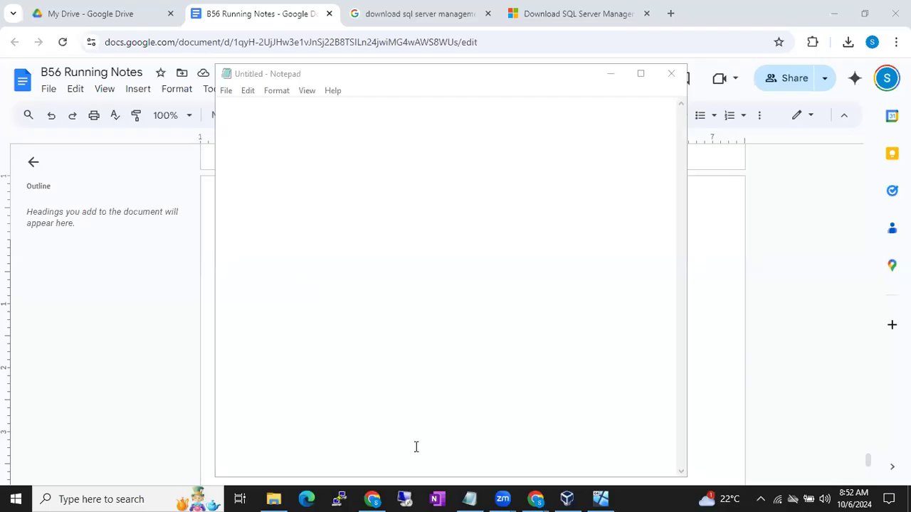
click(601, 498)
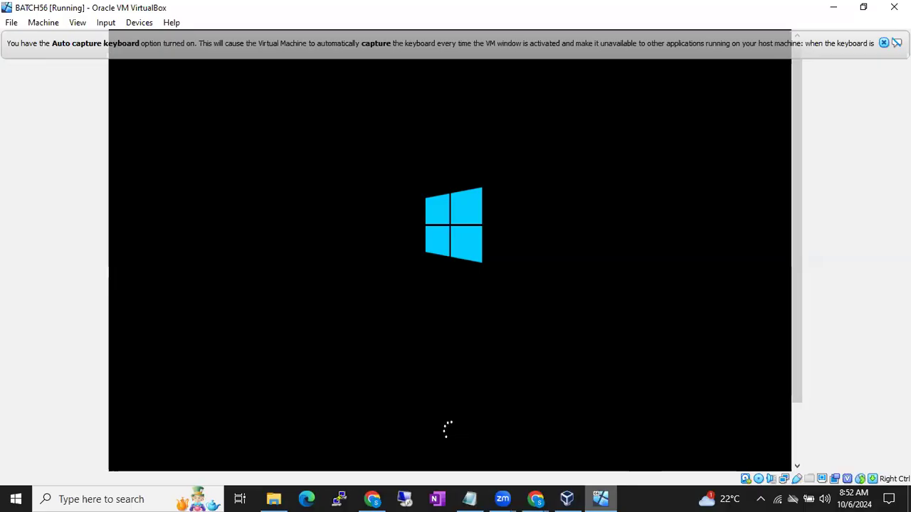
click(833, 7)
In the B56 Running Notes document, add "Sql Server 2005 SSMS was introduced" below the Setup Bootstrap log path, leaving a blank line between.
click(710, 247)
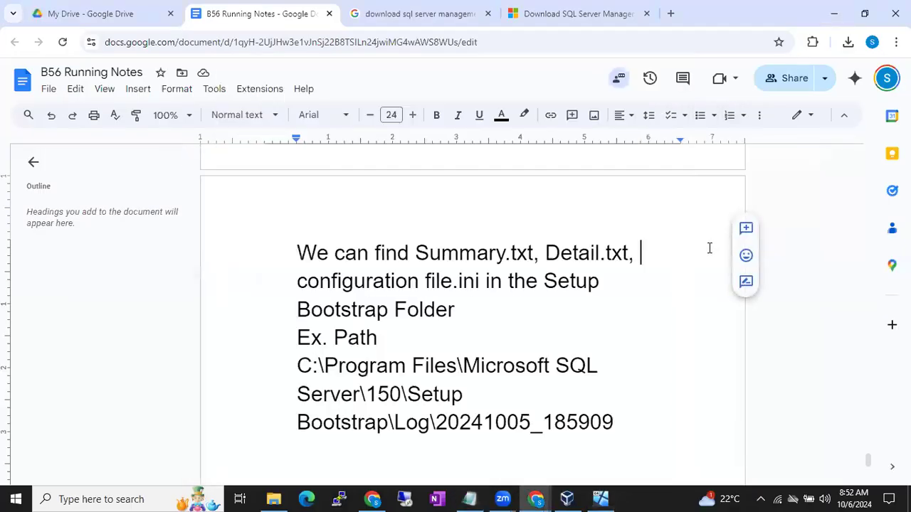
scroll(639, 299, down, 2)
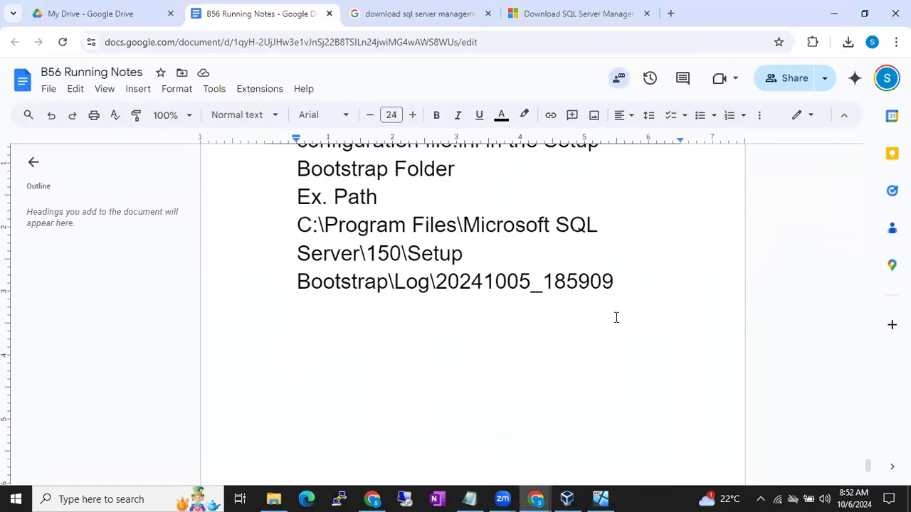
scroll(616, 317, down, 3)
scroll(616, 317, up, 5)
scroll(617, 318, up, 2)
scroll(617, 317, down, 1)
scroll(616, 318, down, 2)
click(627, 344)
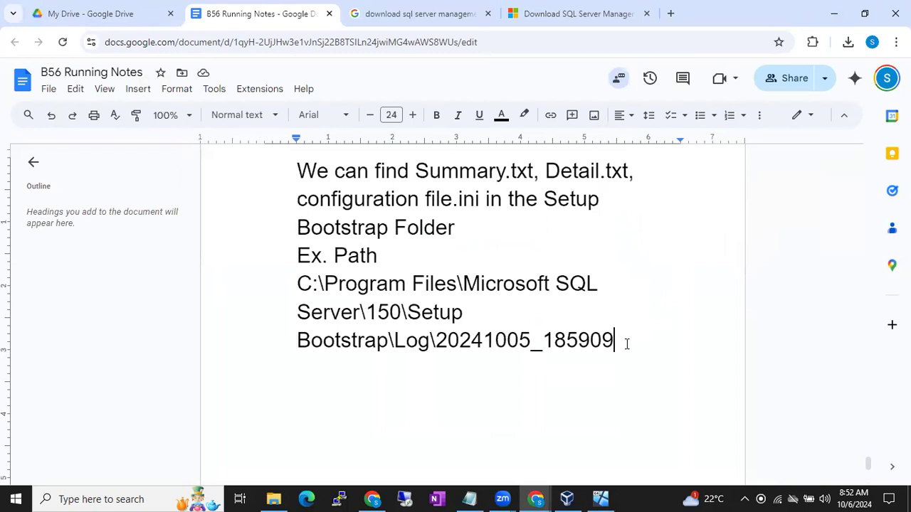
key(Return)
key(Return)
text(Sql Ser)
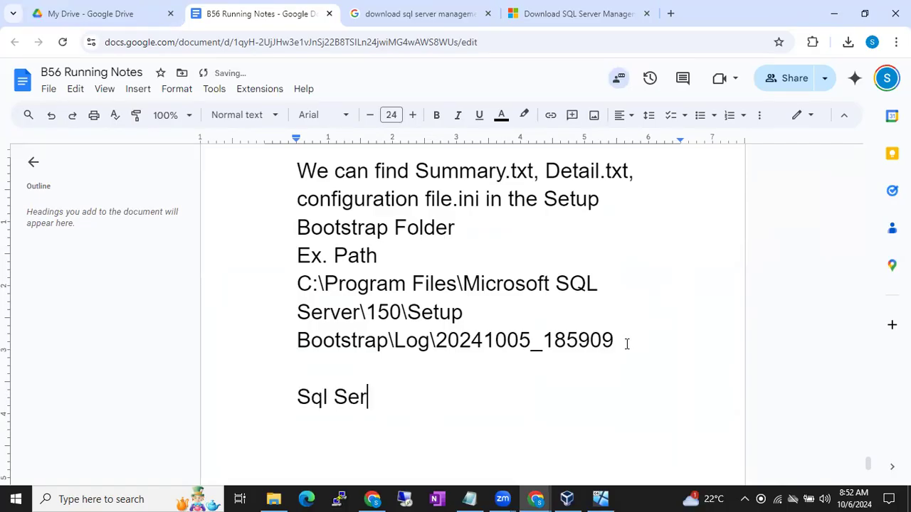
text(ver 2005 SSMS was intro)
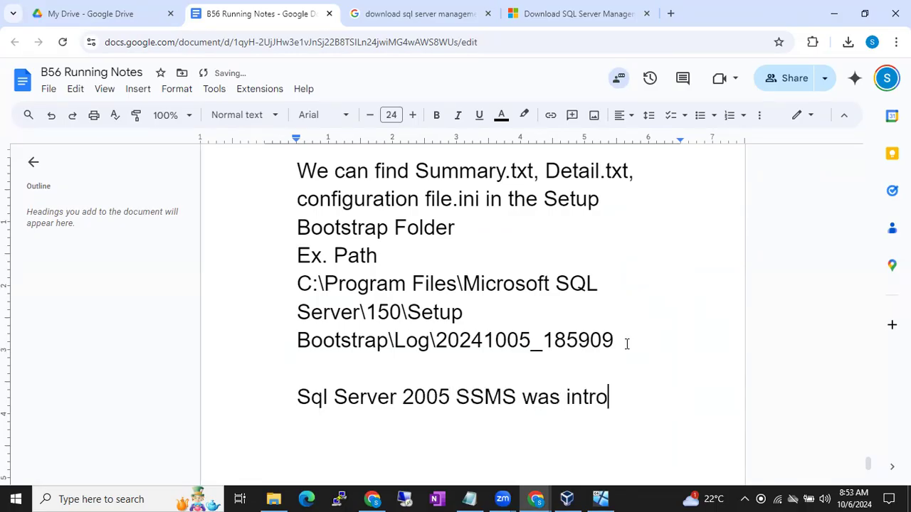
text(duced)
key(Return)
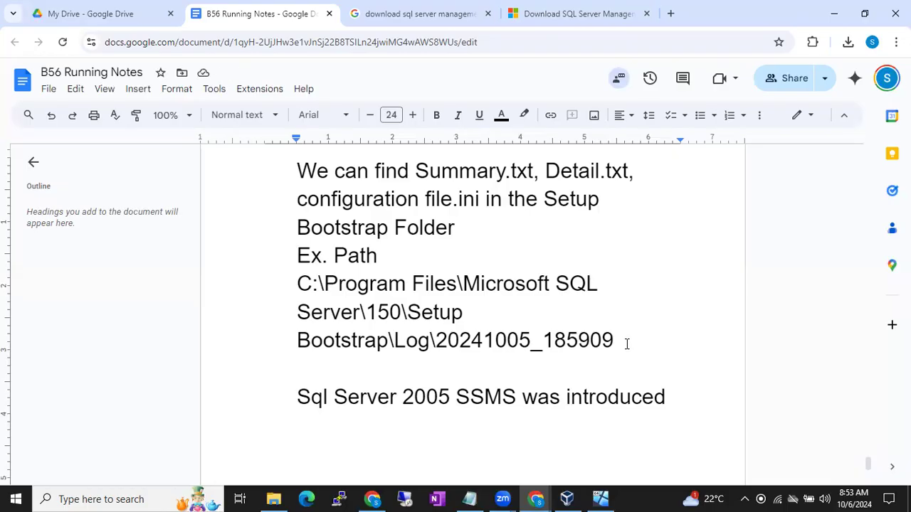
Add two more note lines, "Query Analyzer" and "For the whole windows machine one SSMS is enough".
text(Query A)
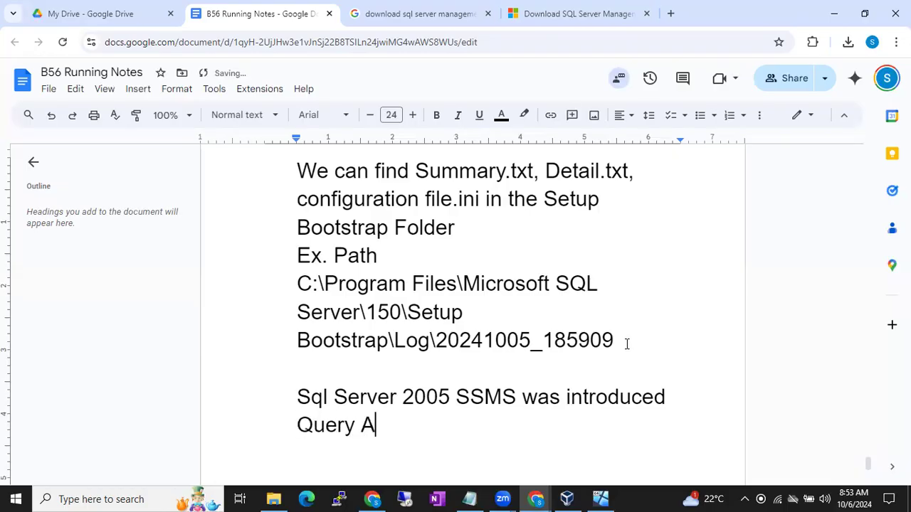
text(nalyzer)
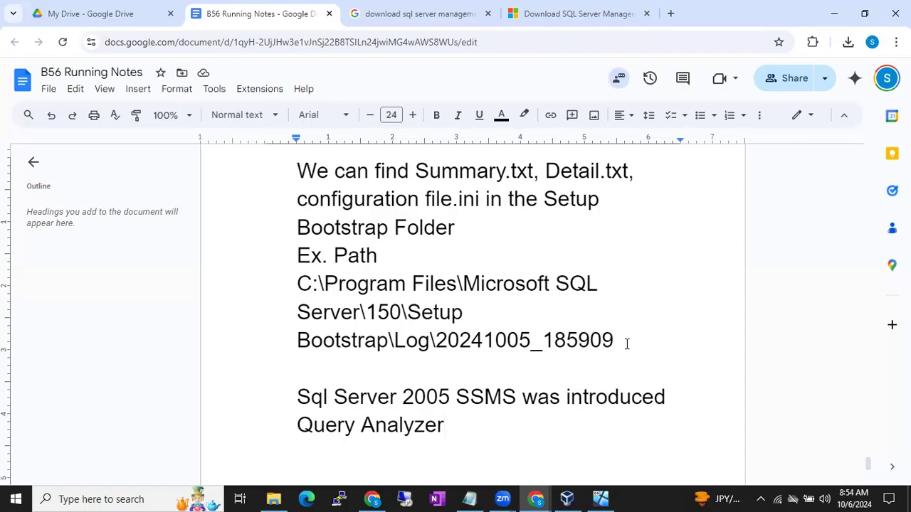
drag(474, 429, 312, 437)
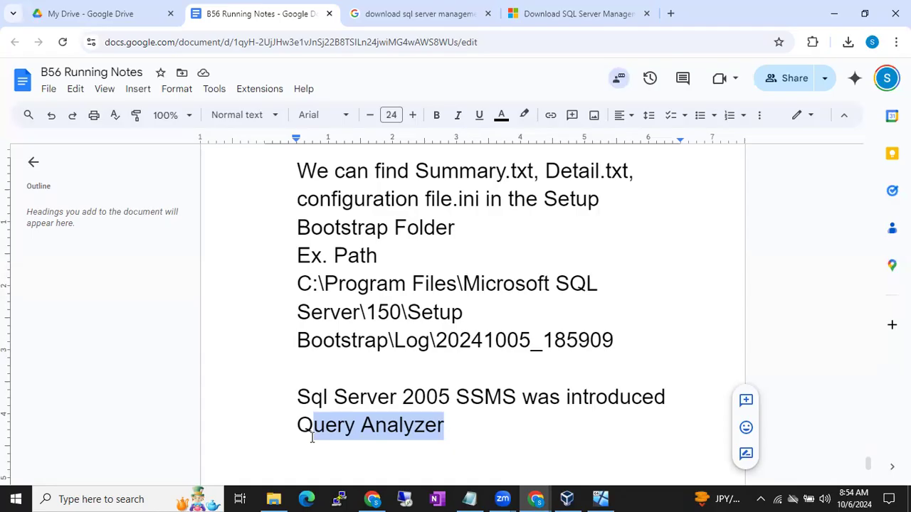
click(461, 439)
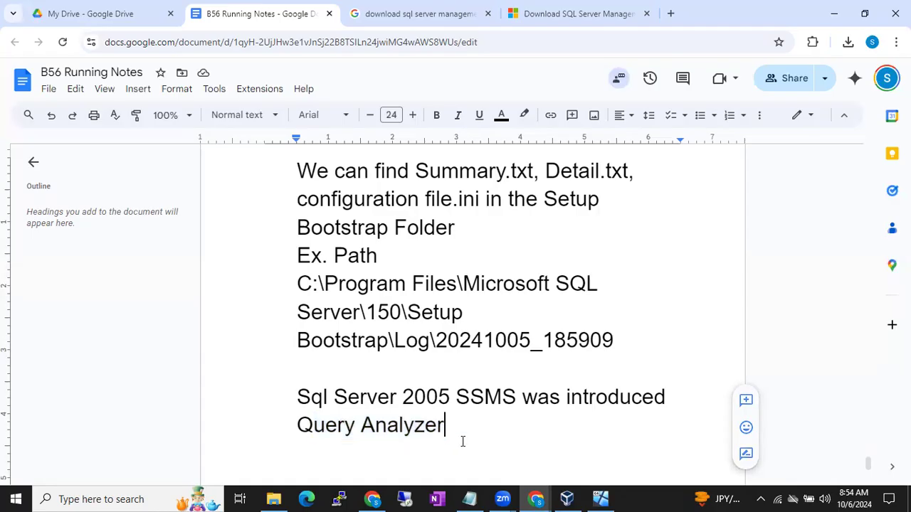
key(Return)
text(for the whole win)
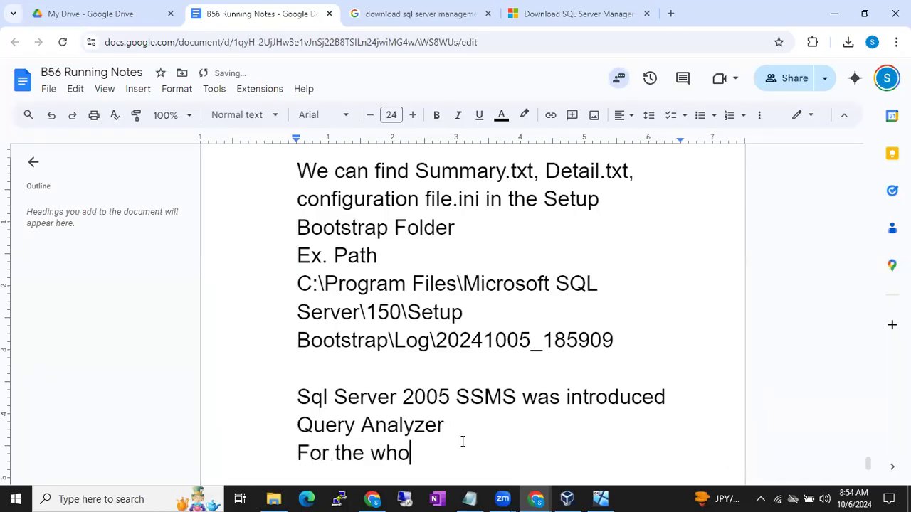
text(s ma)
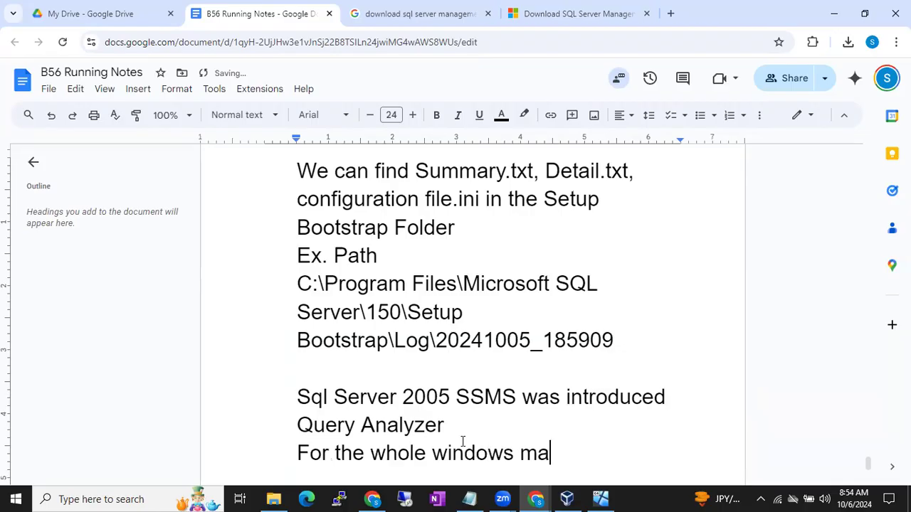
text(chine one SSMS is enough)
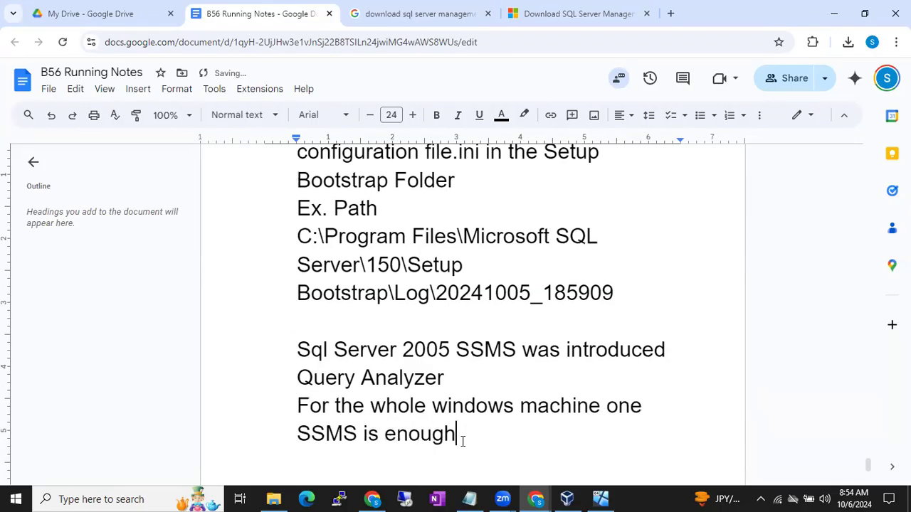
Add the note line "We can connect to multiple instances uisng a single SSMS" at the end of the notes.
key(Return)
text(we can cocn)
key(BackSpace)
key(BackSpace)
text(nnct)
key(BackSpace)
key(BackSpace)
text(ect to multiple instances uisng)
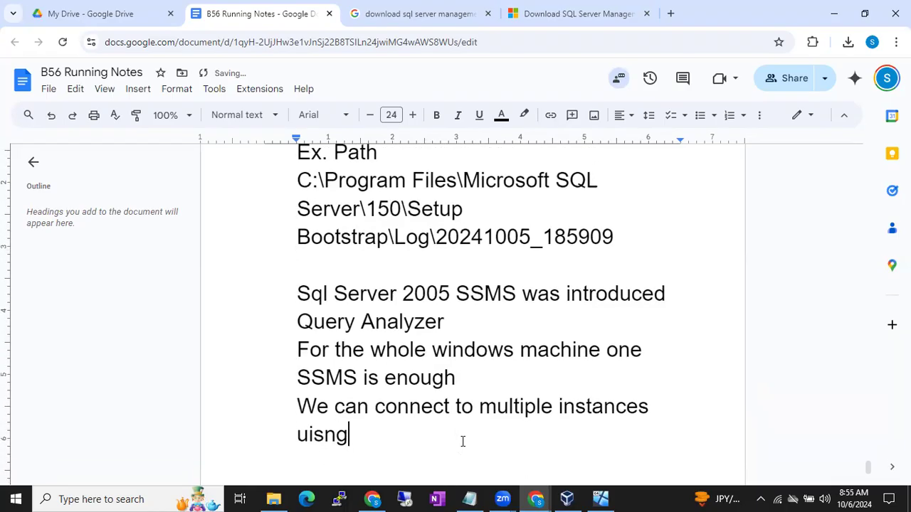
text( a a)
key(BackSpace)
text(single SSMS)
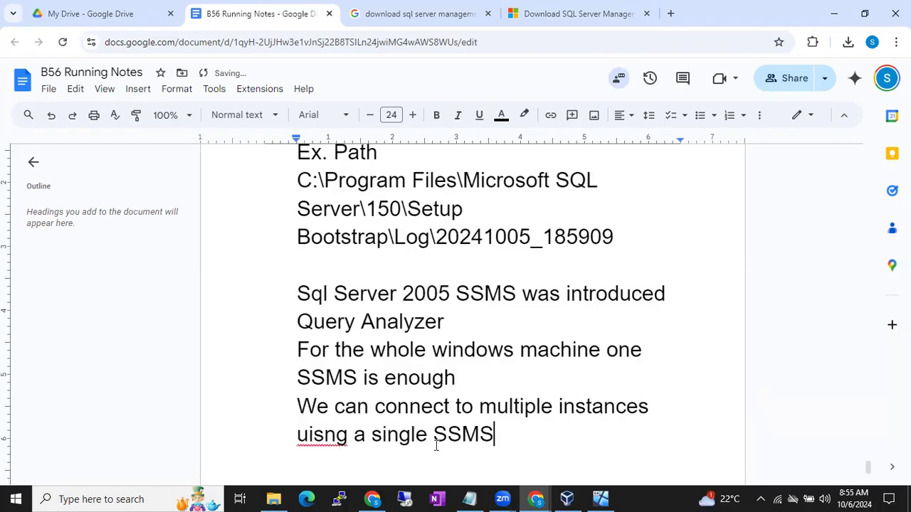
Correct the misspelled word "uisng" to "using" with the spelling suggestion and return to the end of the line.
click(314, 436)
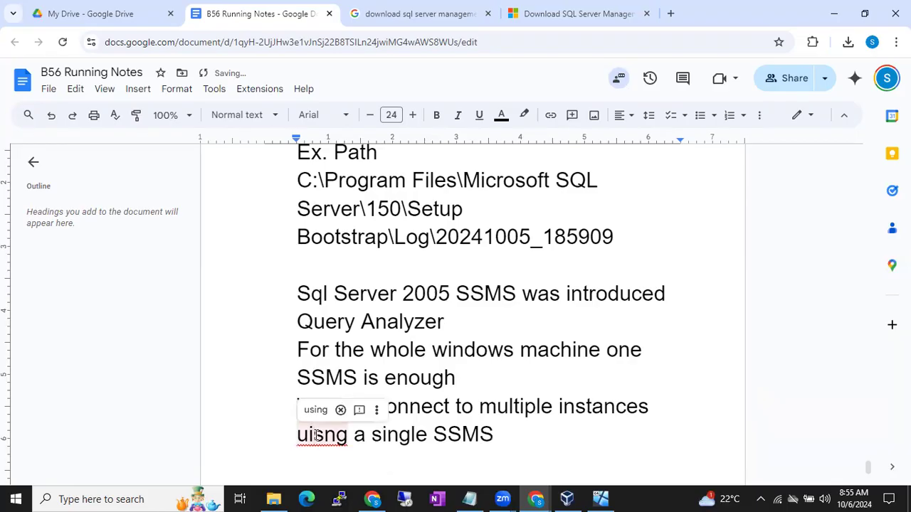
right_click(316, 435)
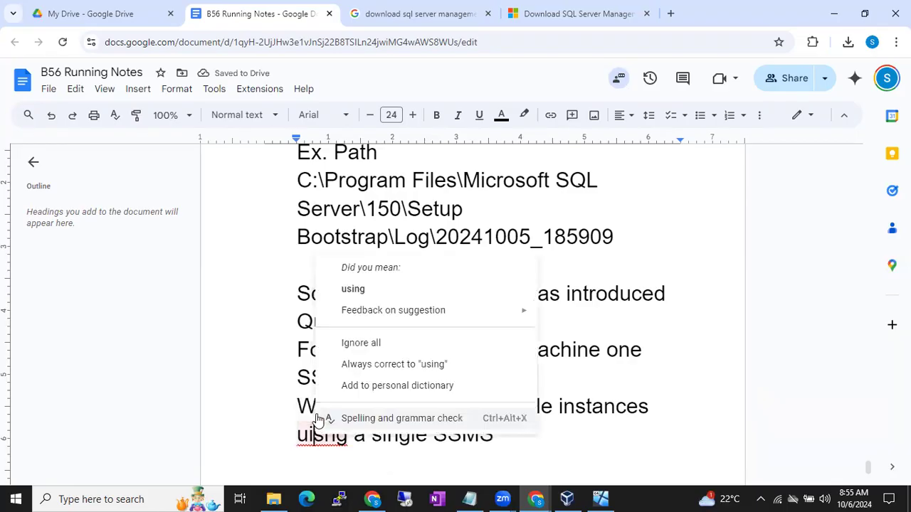
click(348, 289)
click(518, 440)
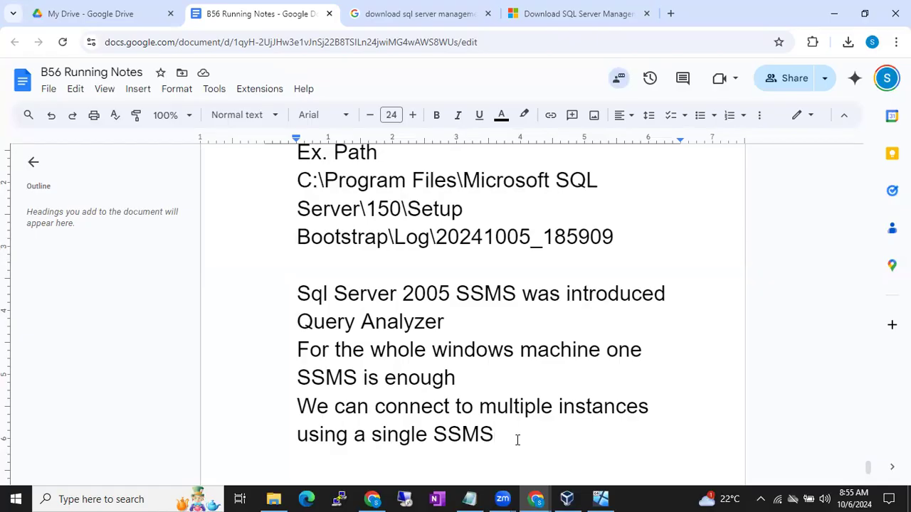
Check the VM in VirtualBox, then reconnect to WIN-HB3OJNVJ4HM through Remote Desktop with the account password, accepting the certificate warning.
click(596, 497)
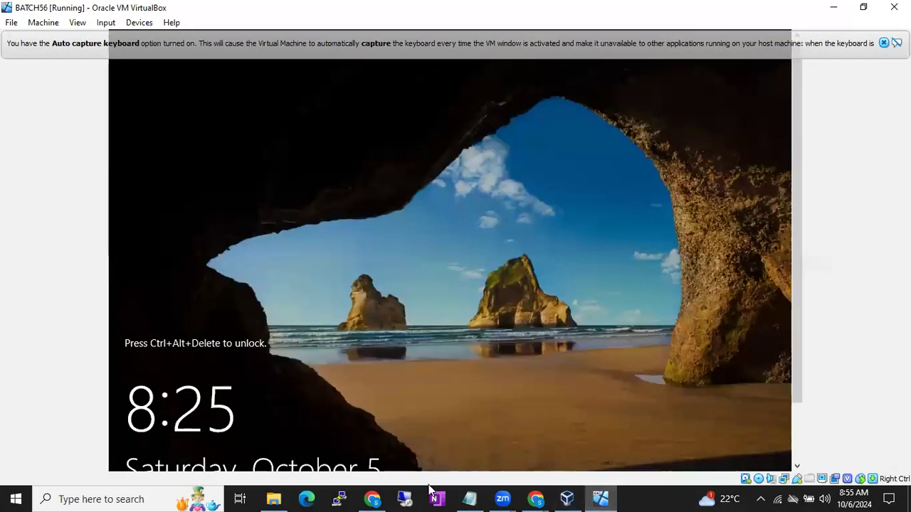
click(409, 494)
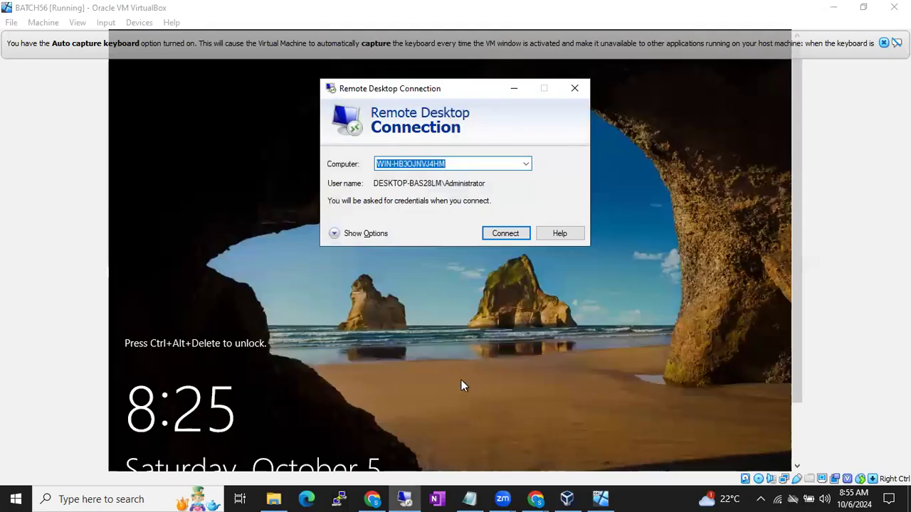
click(502, 235)
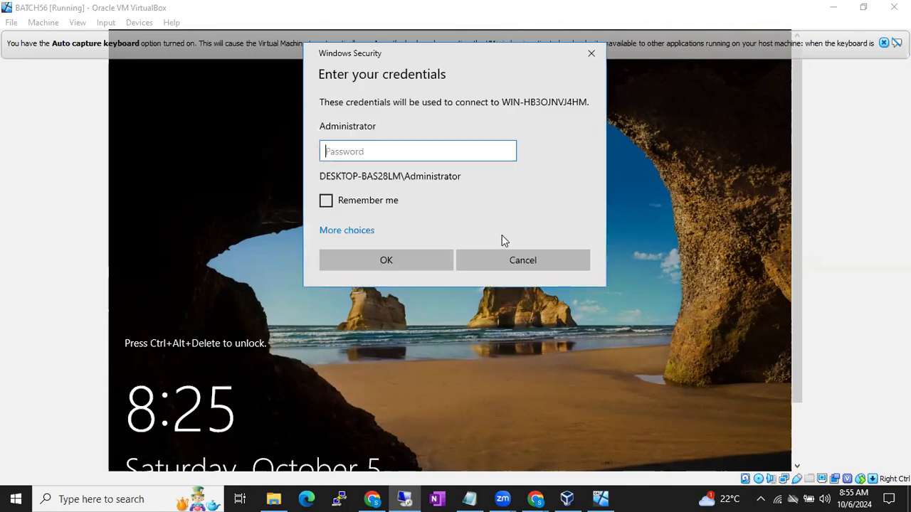
text(••••••••)
key(Return)
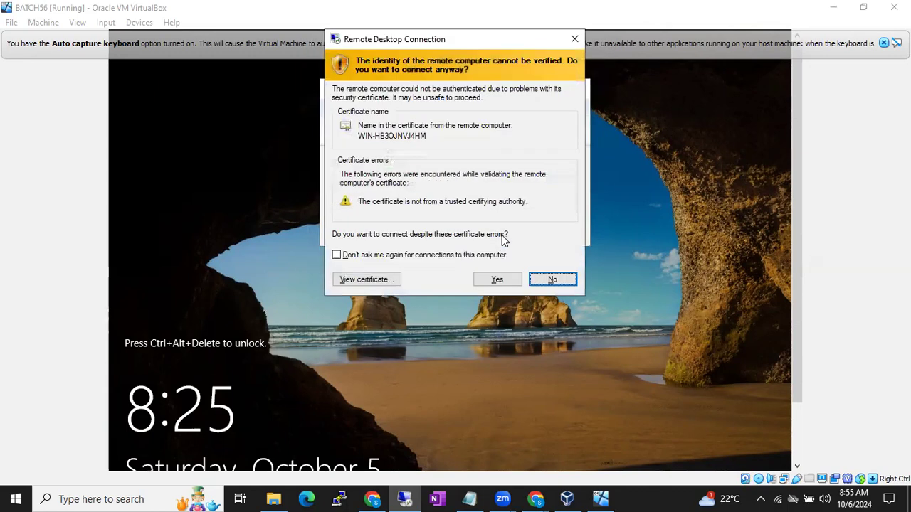
click(499, 279)
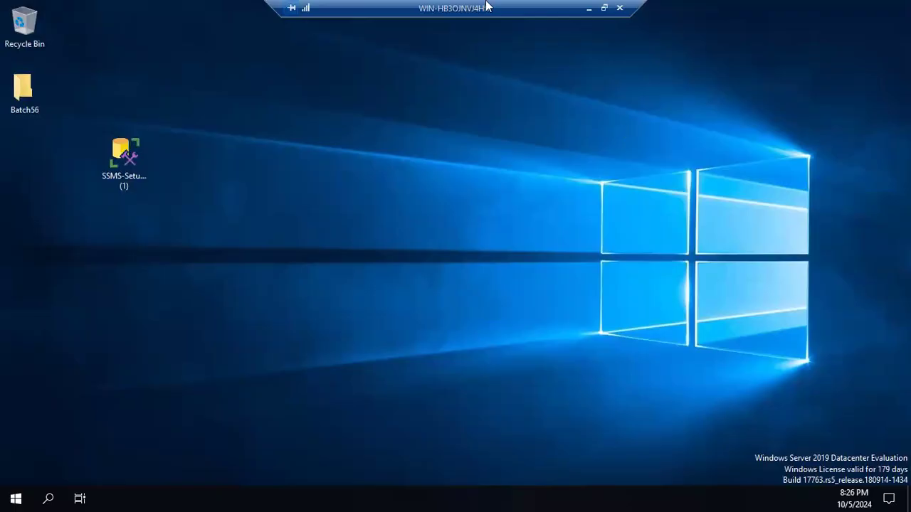
Slide the Remote Desktop connection bar aside, minimize the session and switch to the end of the B56 Running Notes document in Chrome.
drag(271, 3, 692, 9)
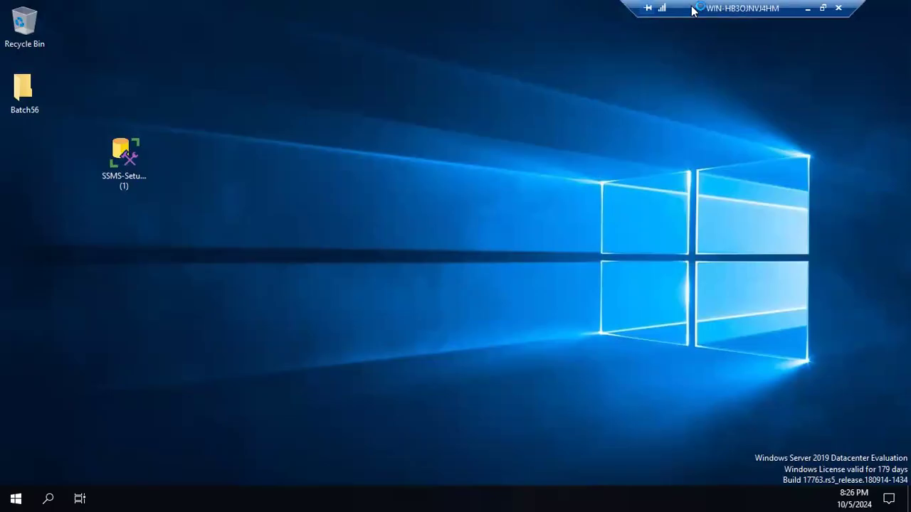
click(807, 9)
click(536, 499)
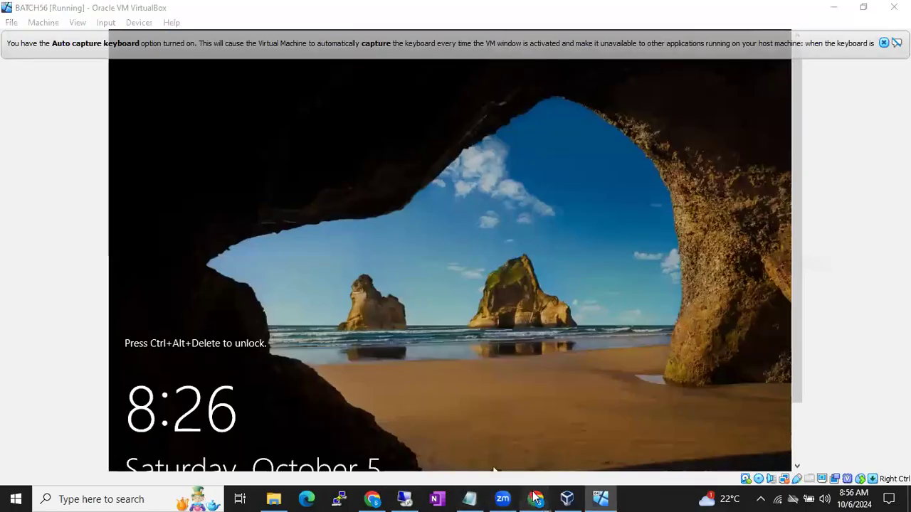
click(488, 456)
scroll(488, 451, down, 2)
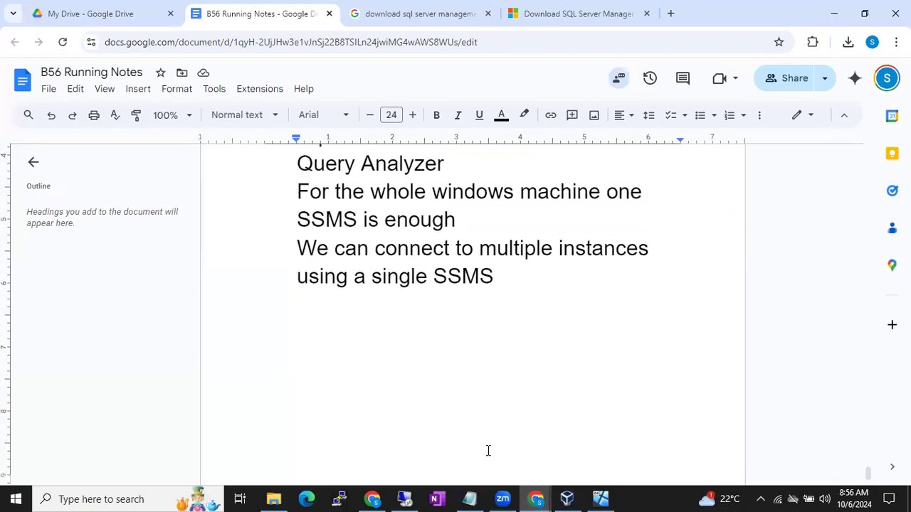
Add the note line "Lower Version Sql Server in the Higher SSMS without any issues." at the end of the notes.
key(Return)
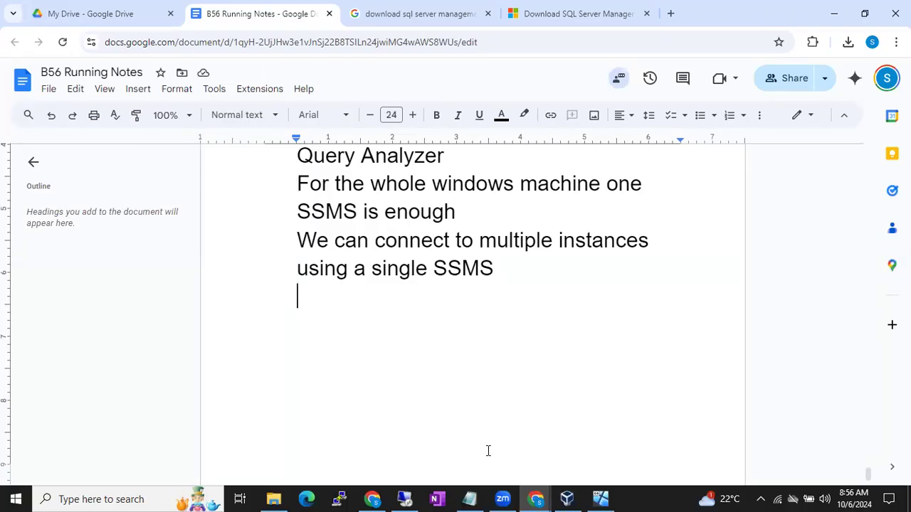
text(Lower Versio)
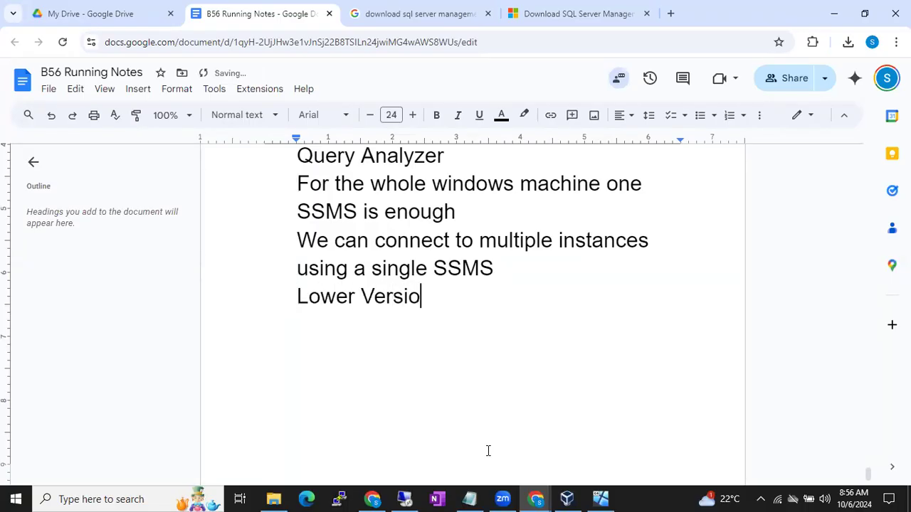
text(n Sql Serve)
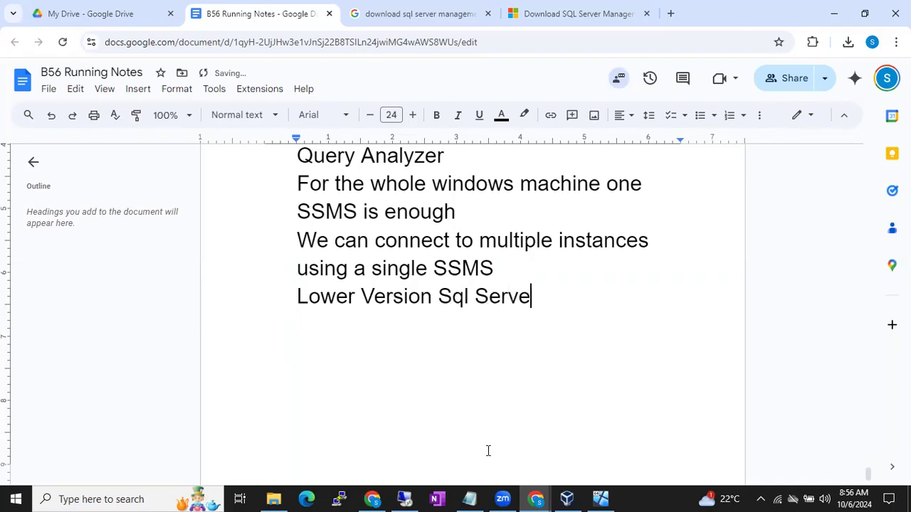
text(r in the Higher SSMS)
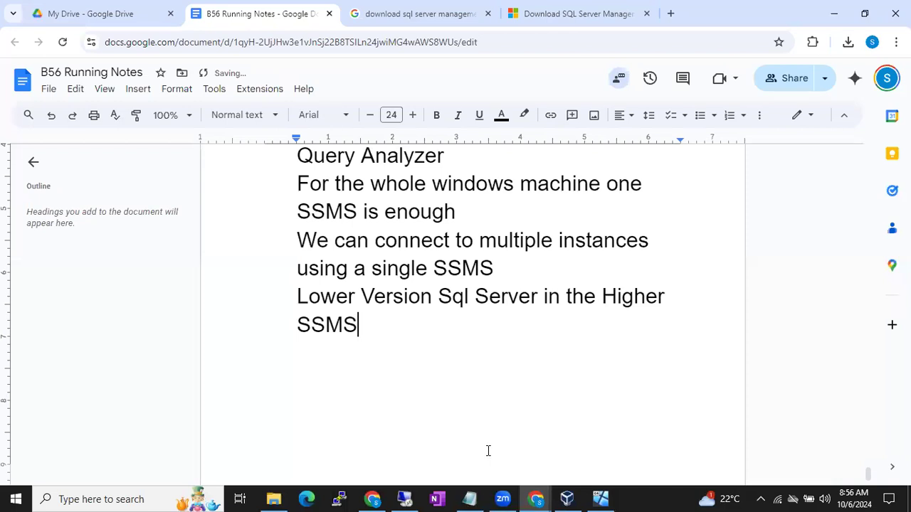
text( without any i)
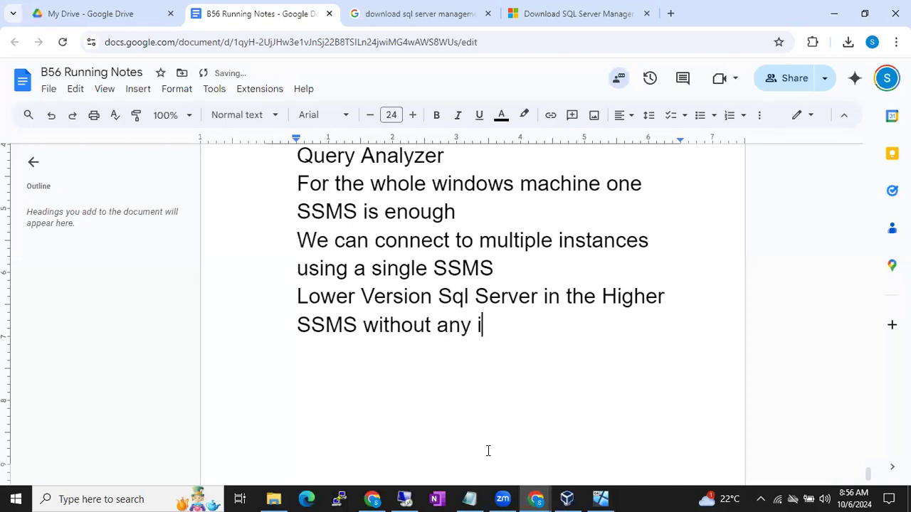
text(ssues.)
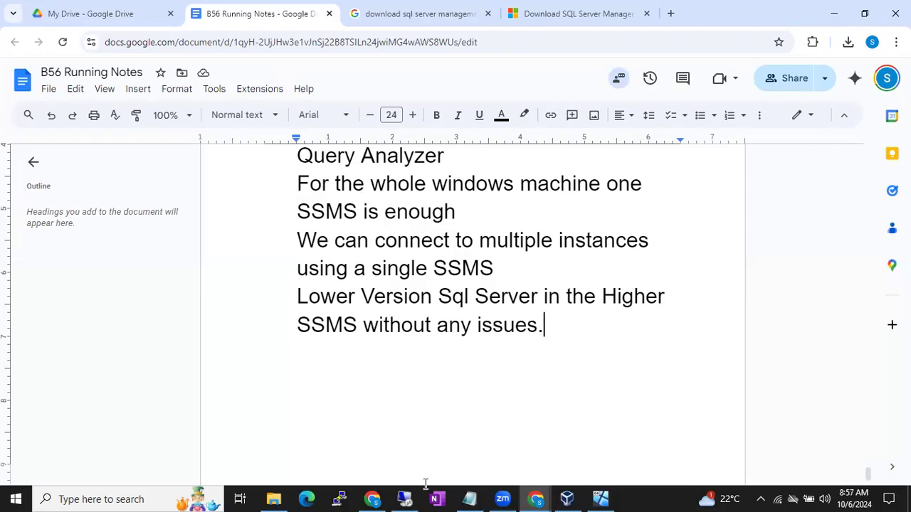
Check the Remote Desktop session, then start a new note line: "SSMS Lower Version and Sql Server is higher version we can connect but".
click(405, 499)
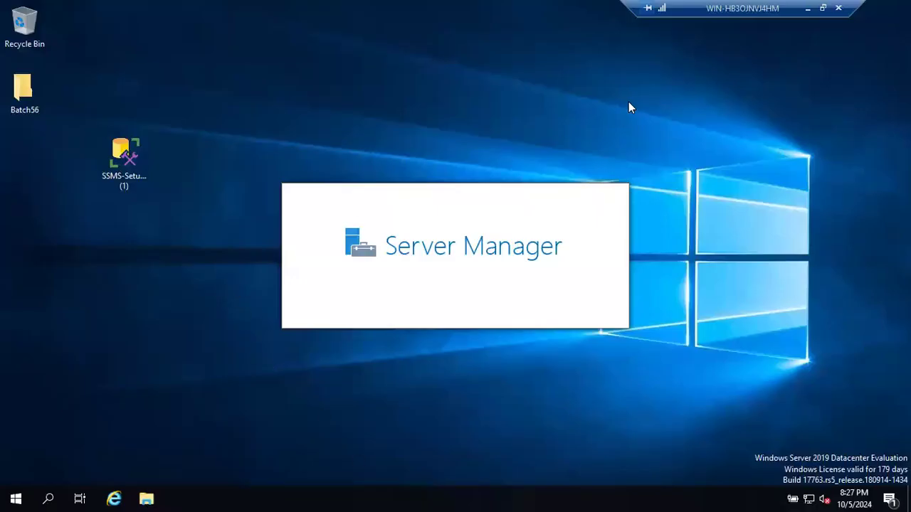
click(806, 10)
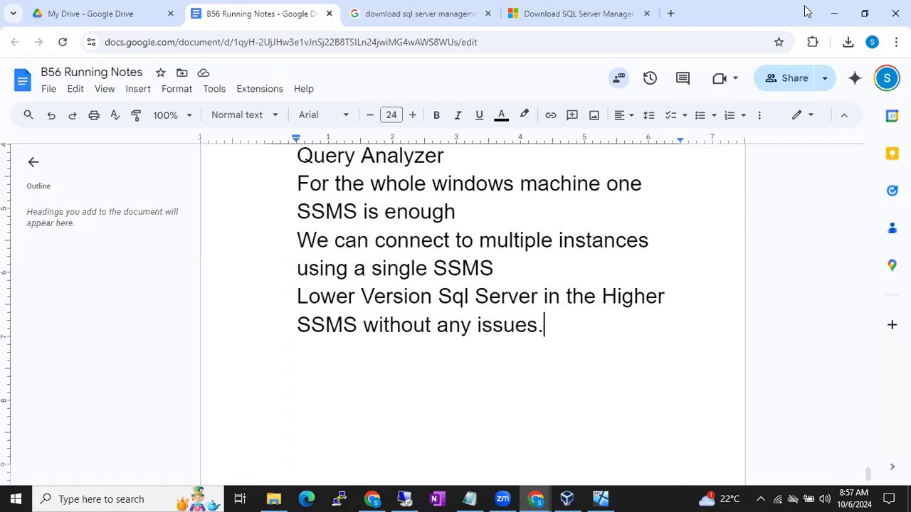
key(Return)
text(SSM)
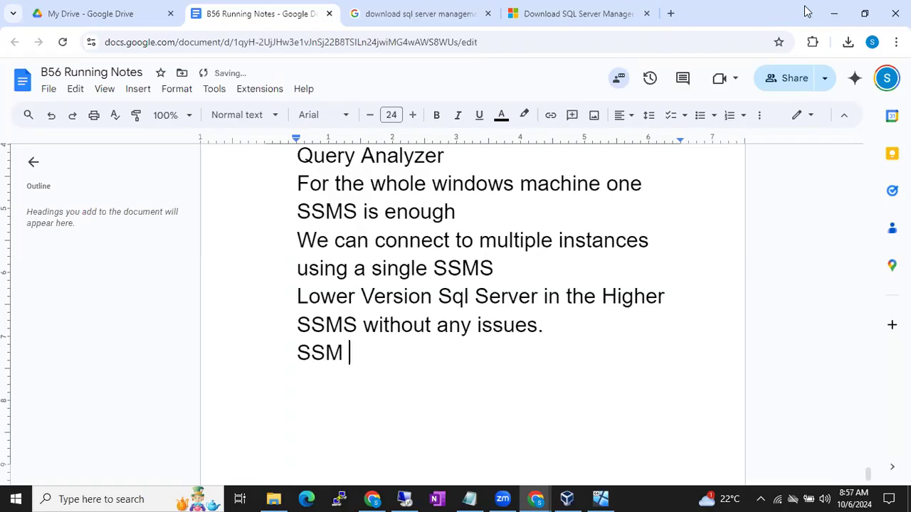
key(BackSpace)
text(S Lower Version)
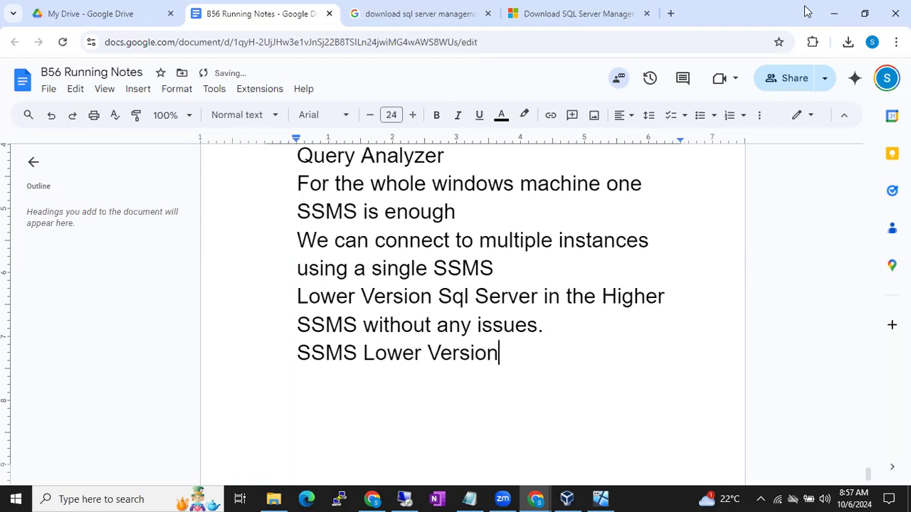
text( and Sql Server is higher version)
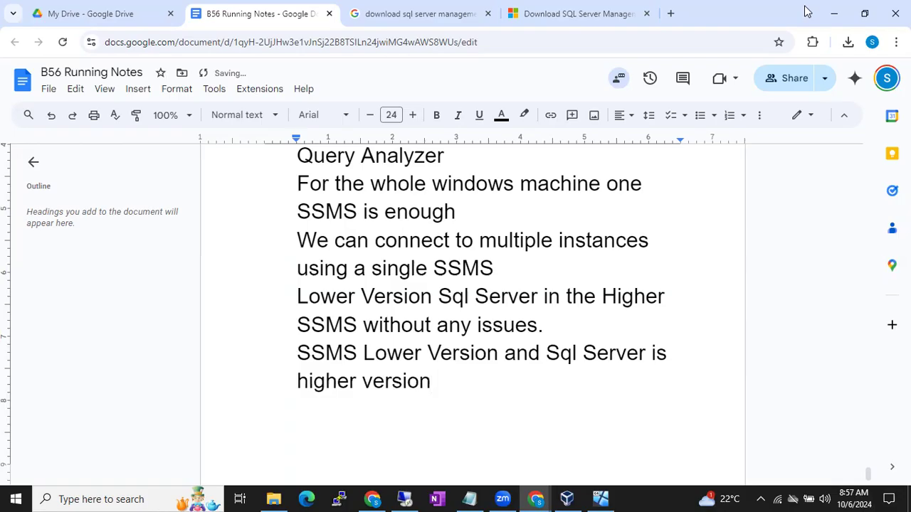
text( we can connect but)
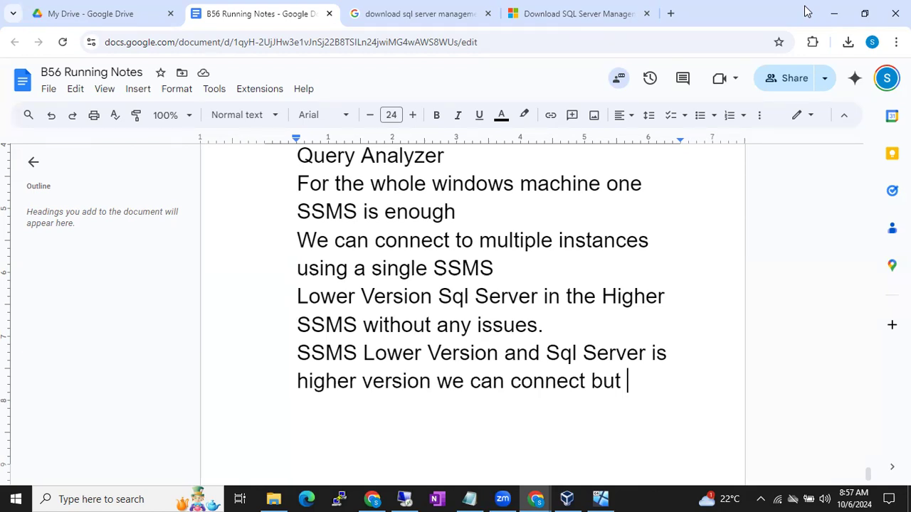
Complete the note with "Higher version sql server features wont be visible in Lower Version SSMS" and add four line breaks below it.
text(Higher )
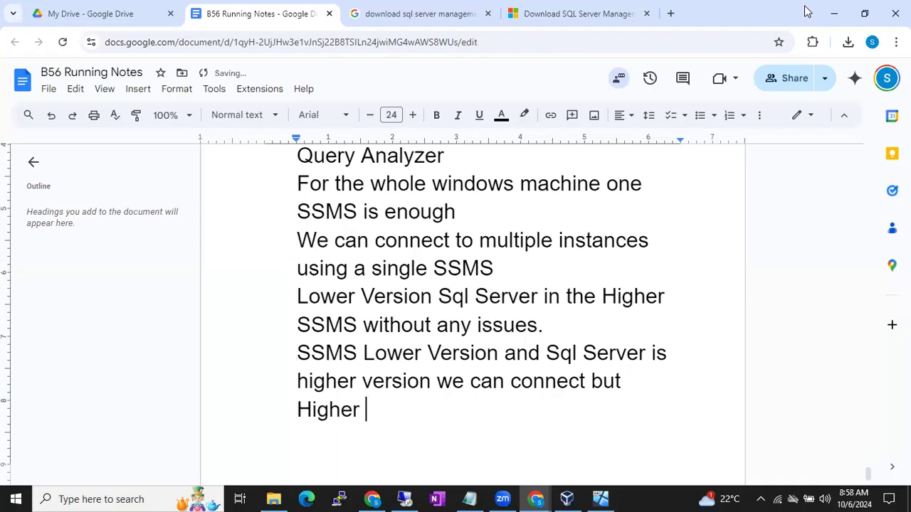
text(version sql )
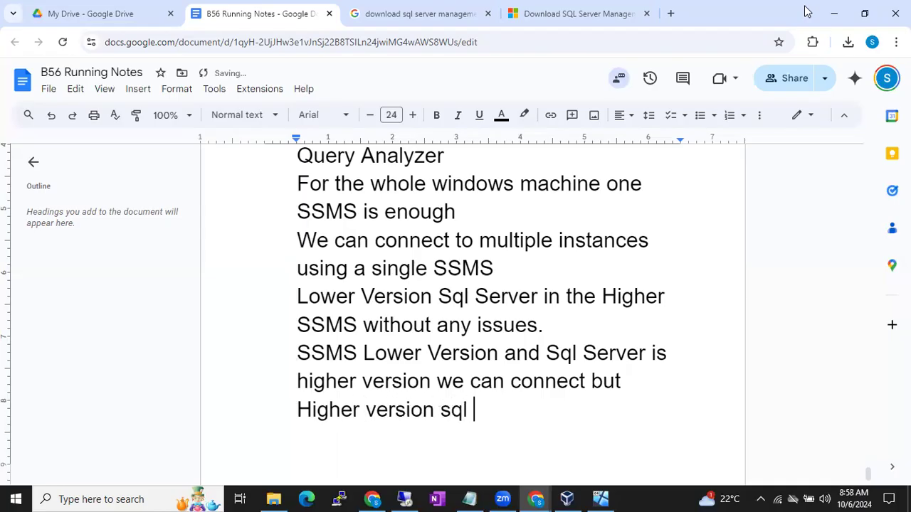
text(server f)
text(res)
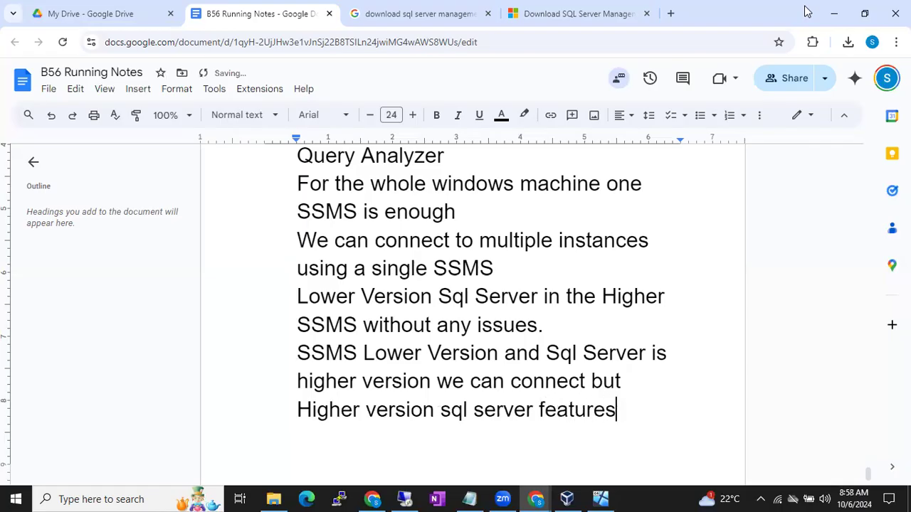
text( wont be visibl)
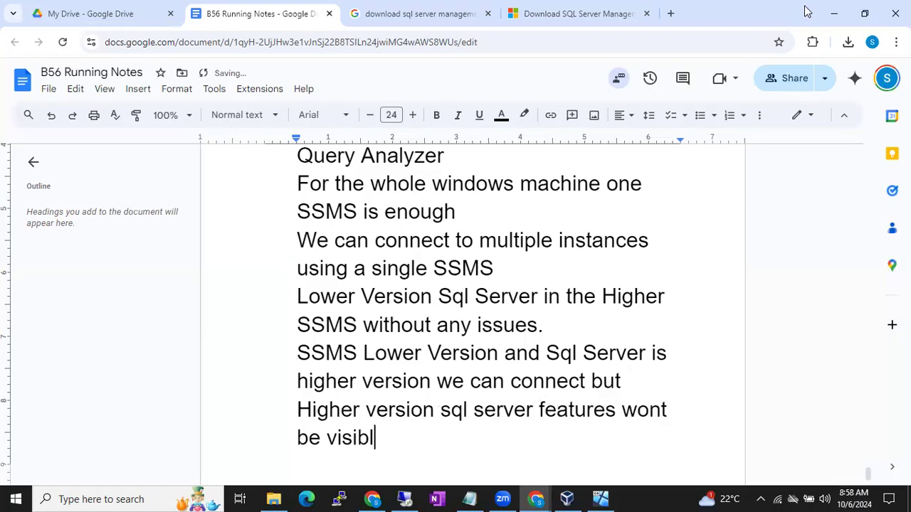
text(e in Lower )
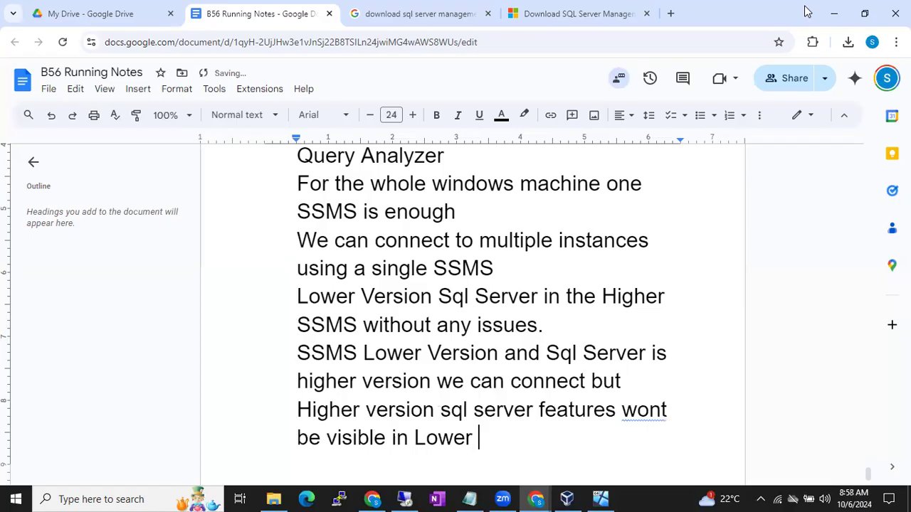
text(Version SSMS)
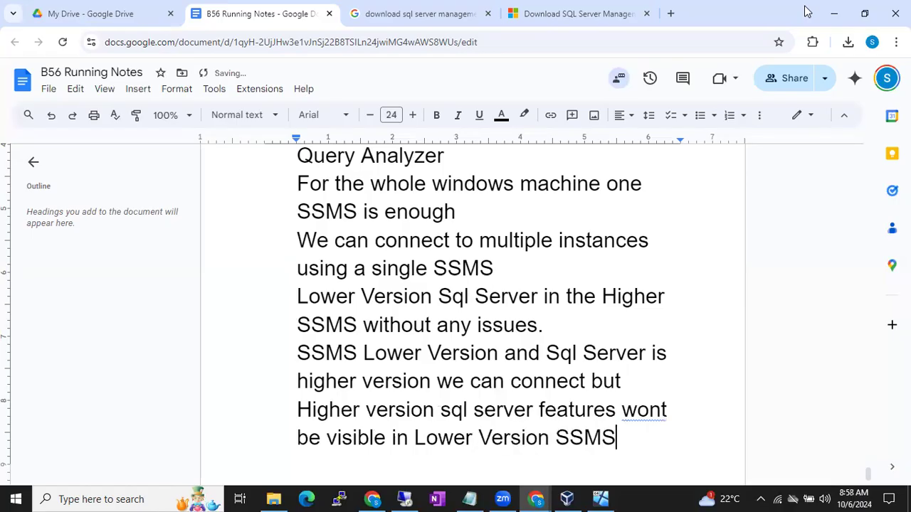
key(Return)
key(Return)
key(Return)
key(Return)
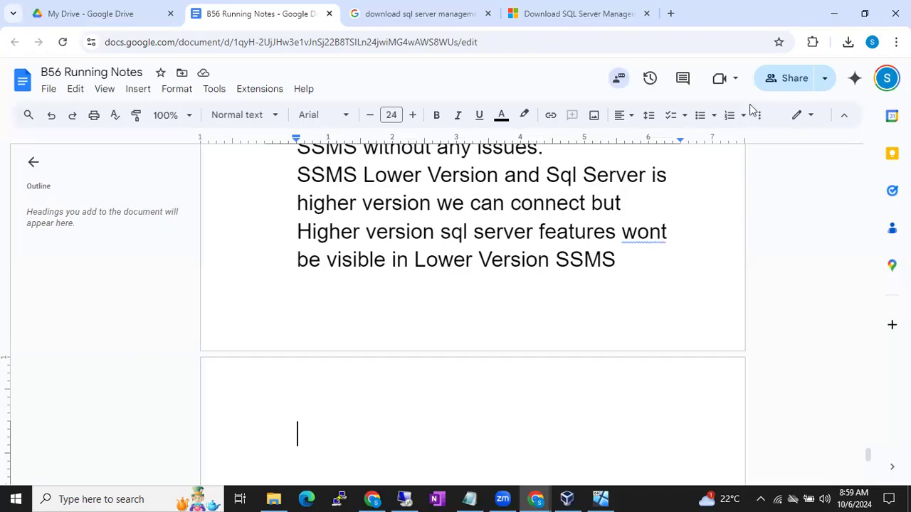
Switch to the Remote Desktop session, dismiss the Windows Admin Center message and minimize Server Manager.
click(405, 498)
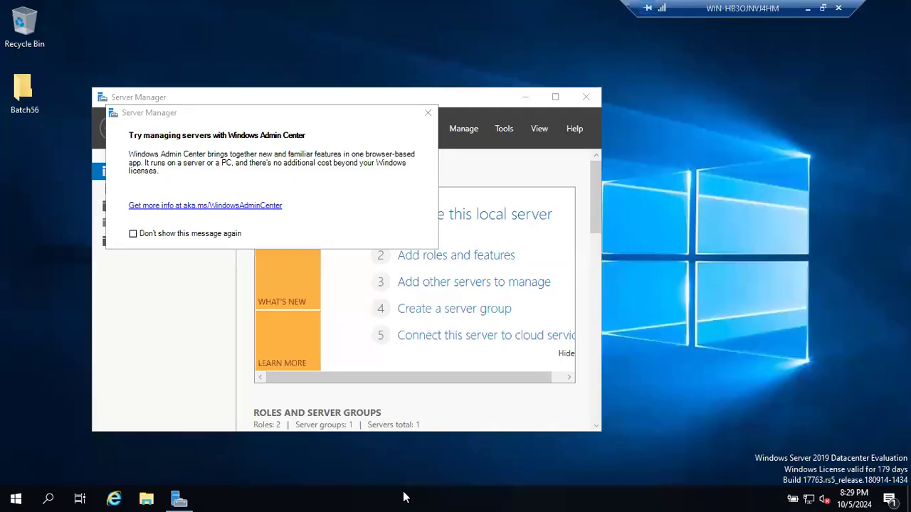
click(427, 112)
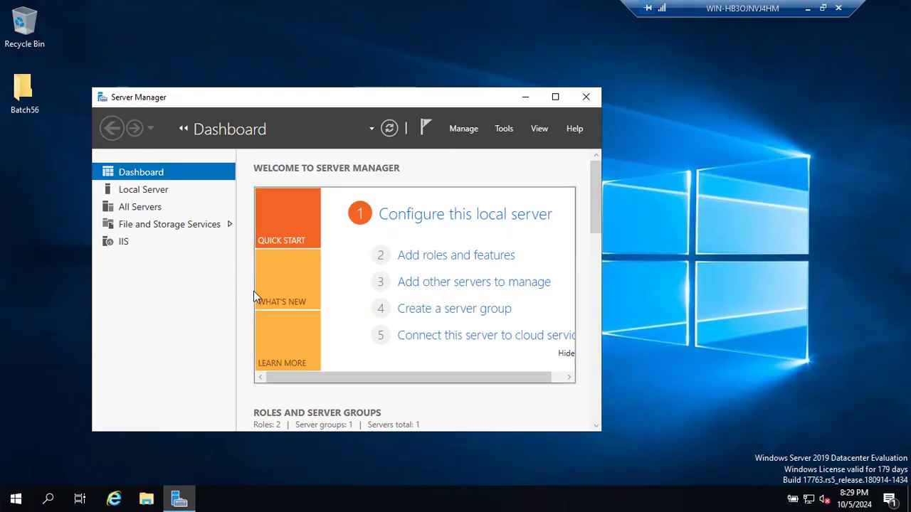
click(524, 98)
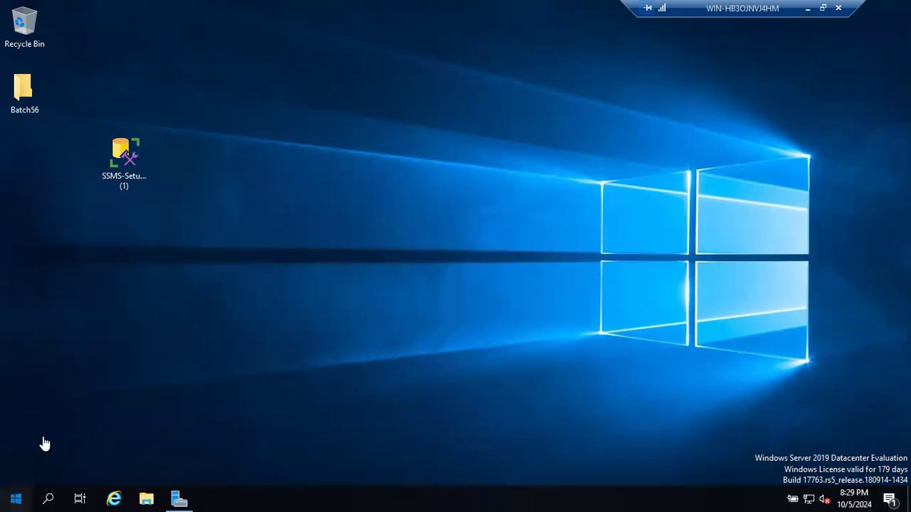
Review the Microsoft SQL Server 2019 and SQL Server Tools 20 program folders, then launch SQL Server Management Studio 20.
key(super)
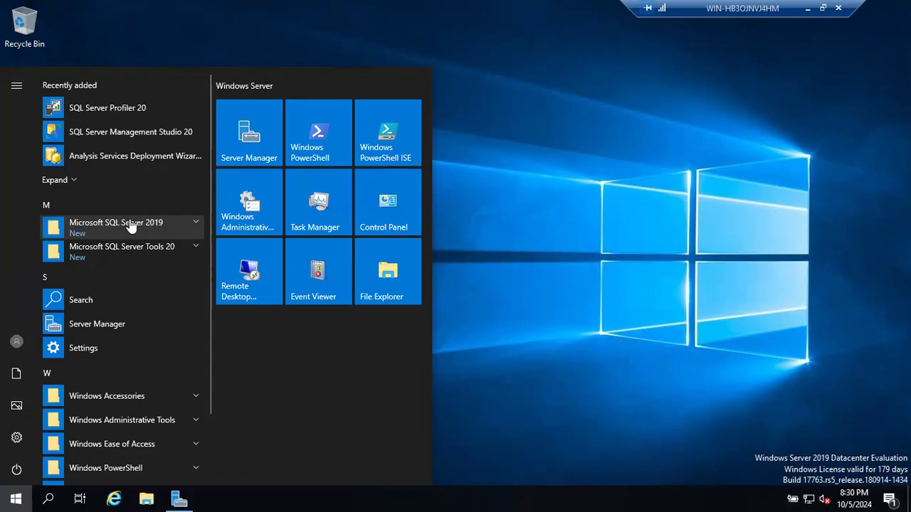
click(193, 226)
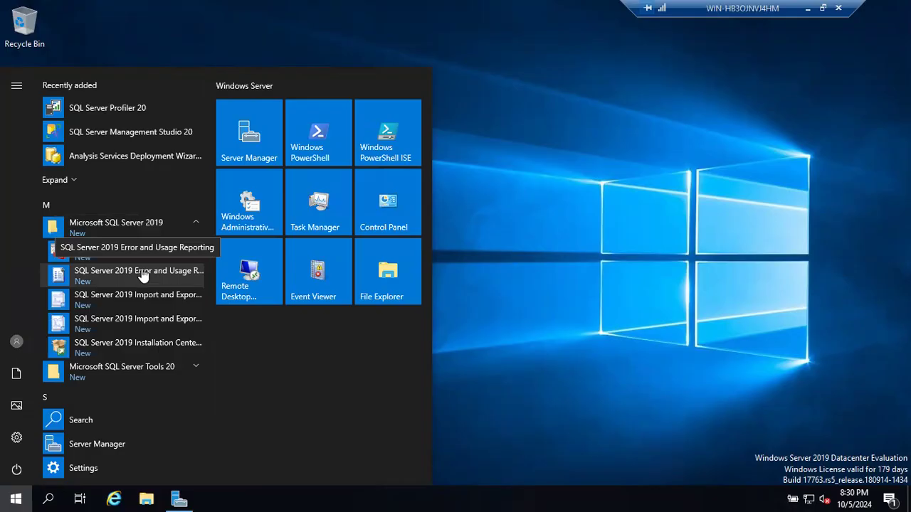
click(195, 226)
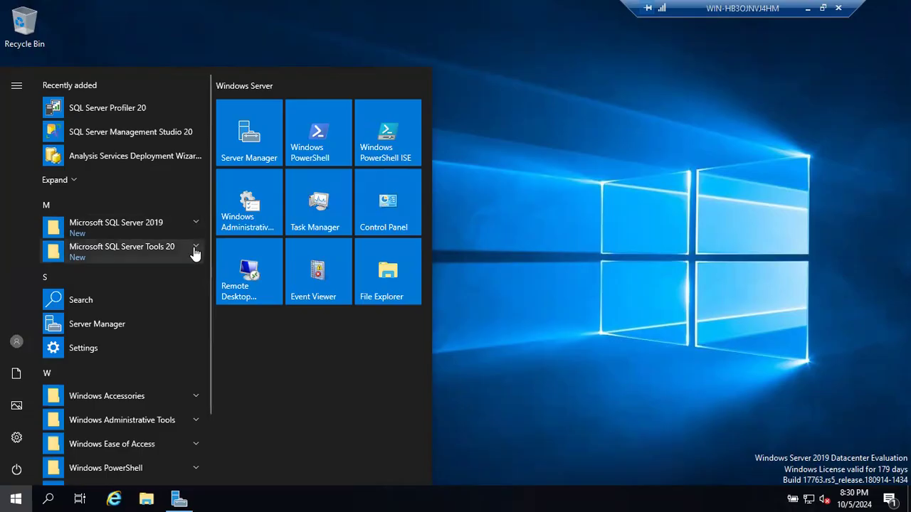
click(195, 251)
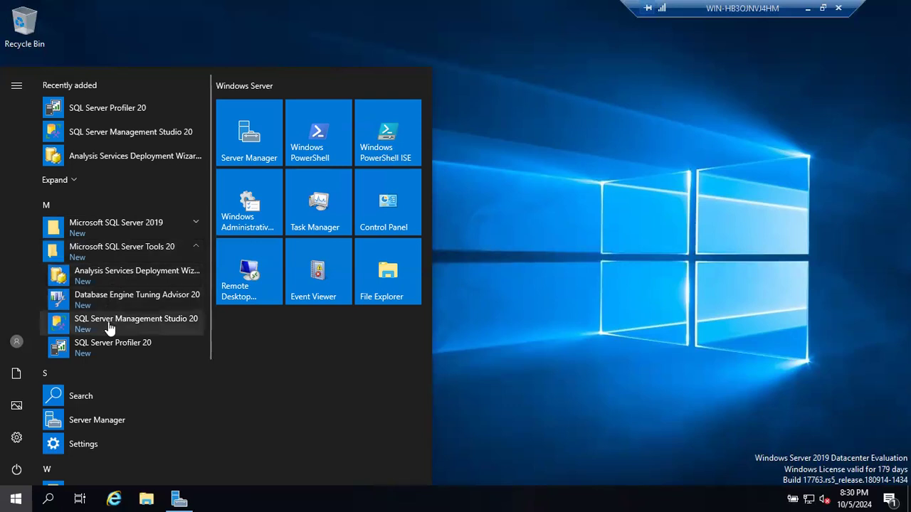
click(630, 261)
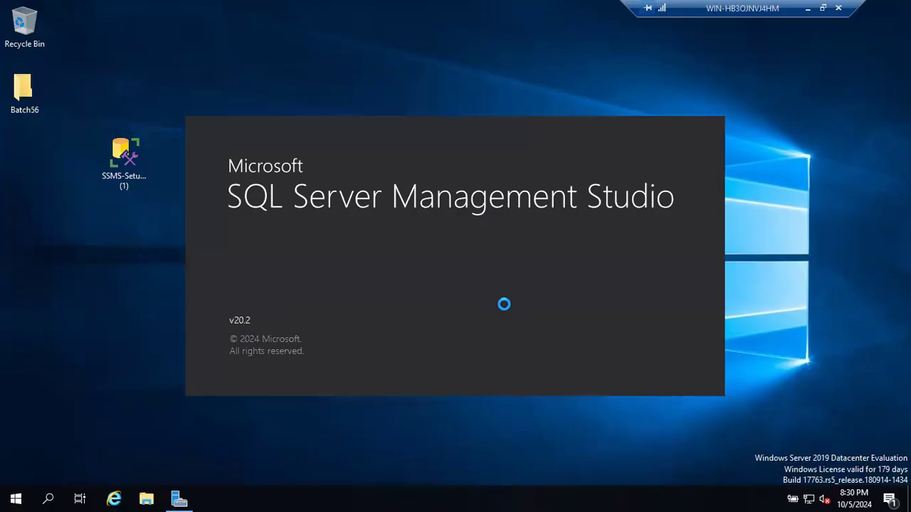
Switch to Chrome on the host and search Google in a new tab for "sql server 2005 management studio".
click(808, 8)
click(670, 12)
text(go)
key(Return)
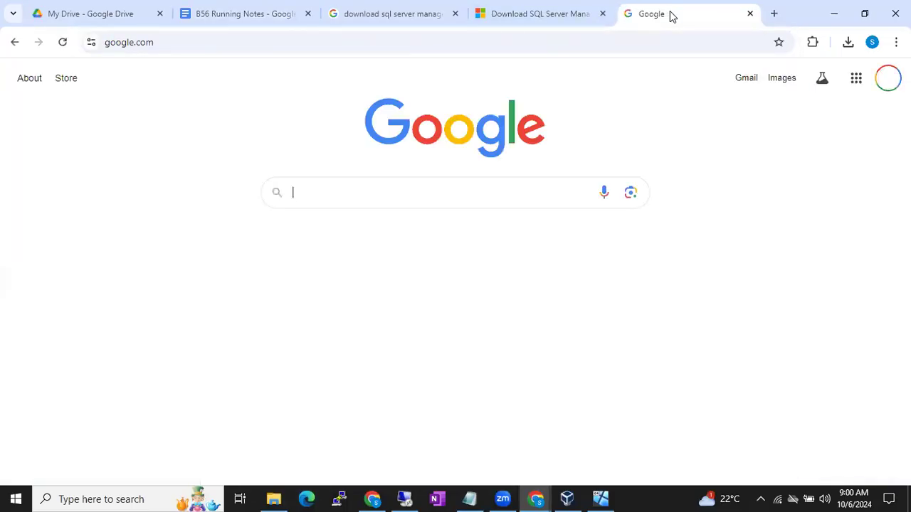
text(sq)
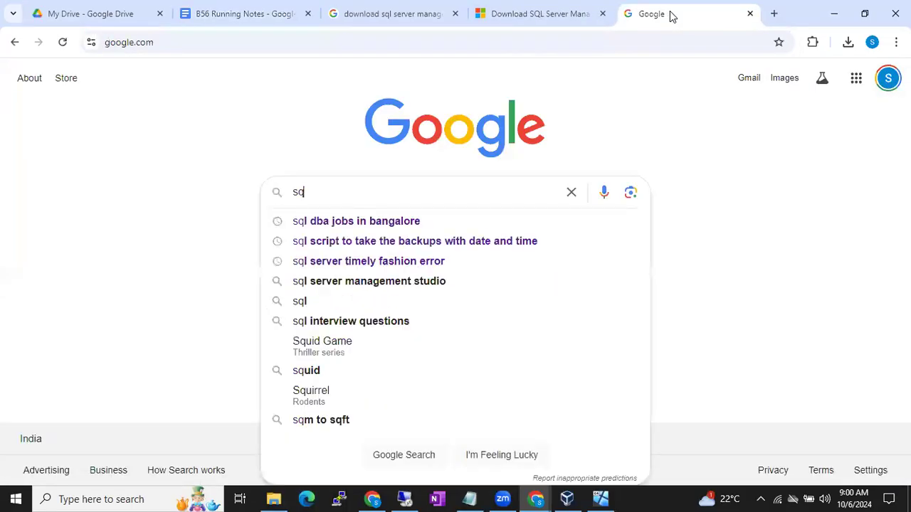
text(l server 2)
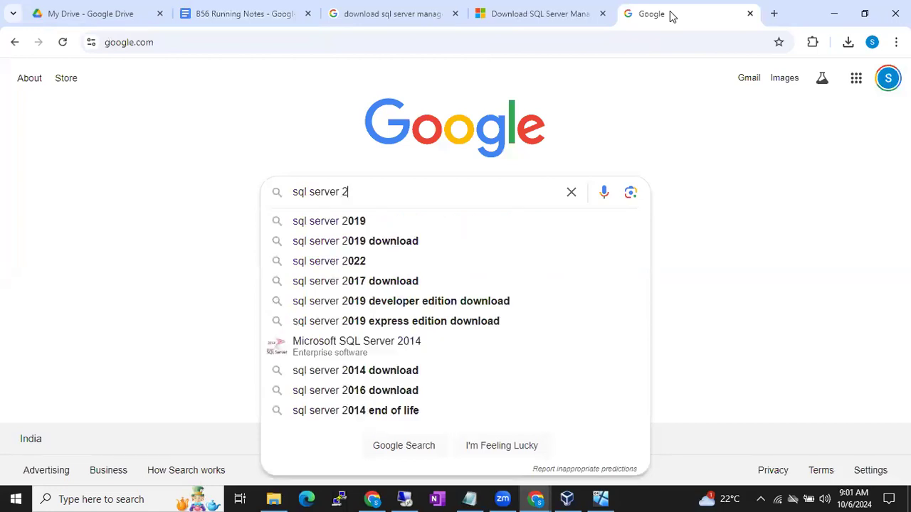
text(005 management studio)
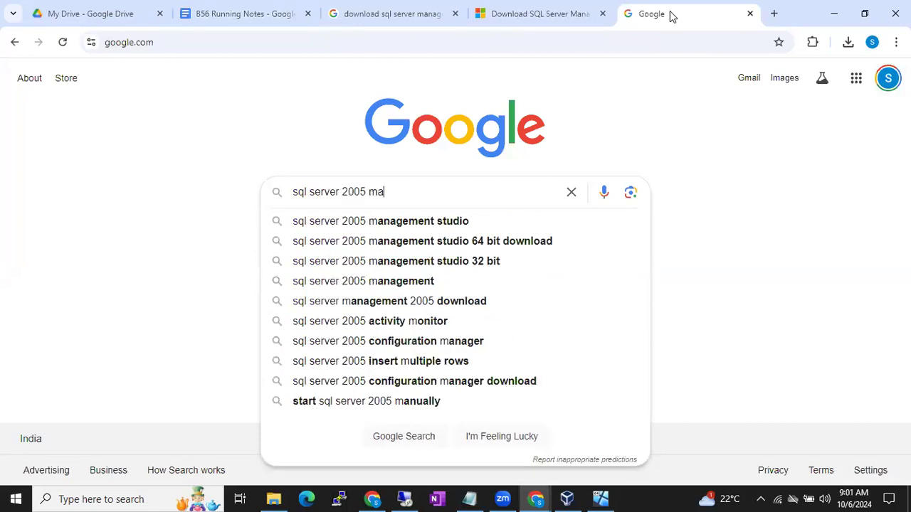
key(Return)
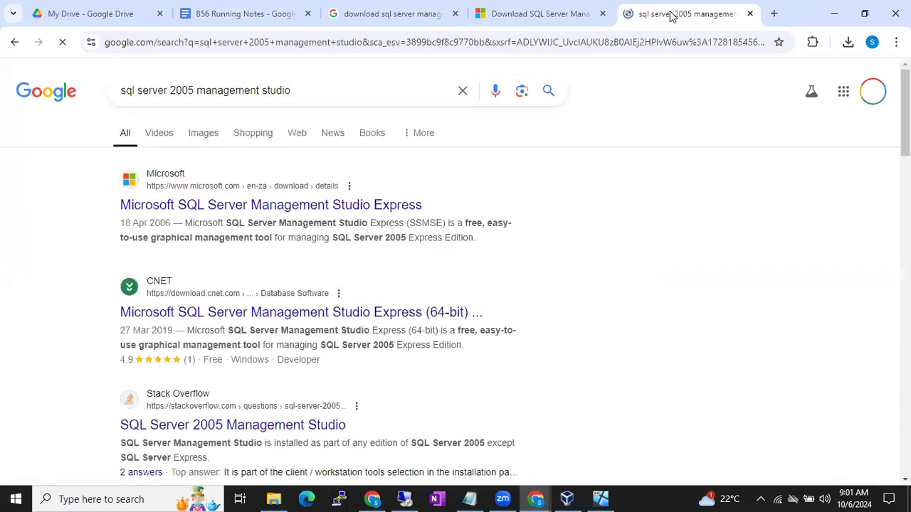
View the image results for SQL Server 2005 Management Studio and examine the ScholarHat Connect to Server screenshot up close.
click(198, 137)
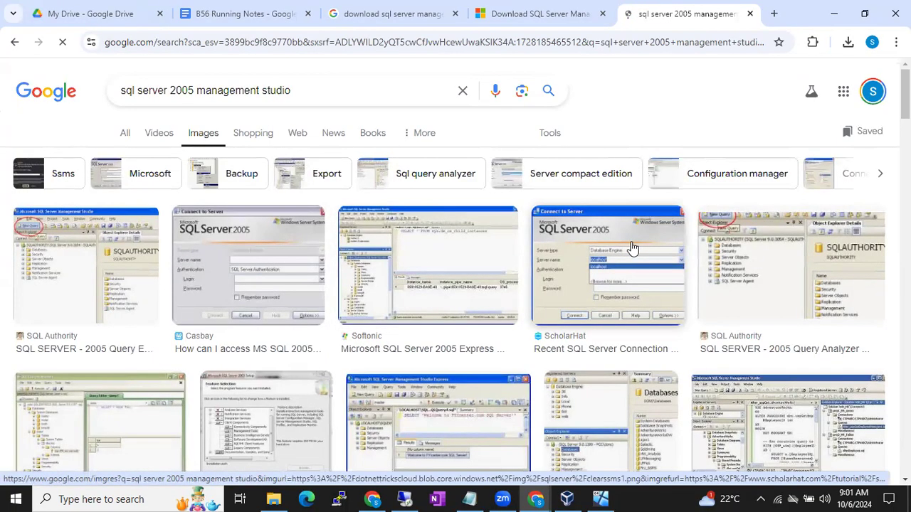
click(598, 241)
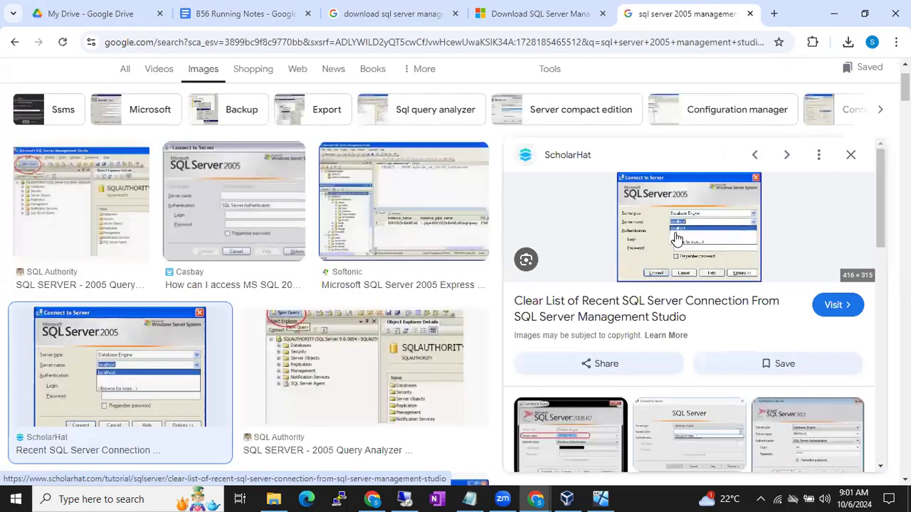
ctrl+scroll(676, 239, up, 5)
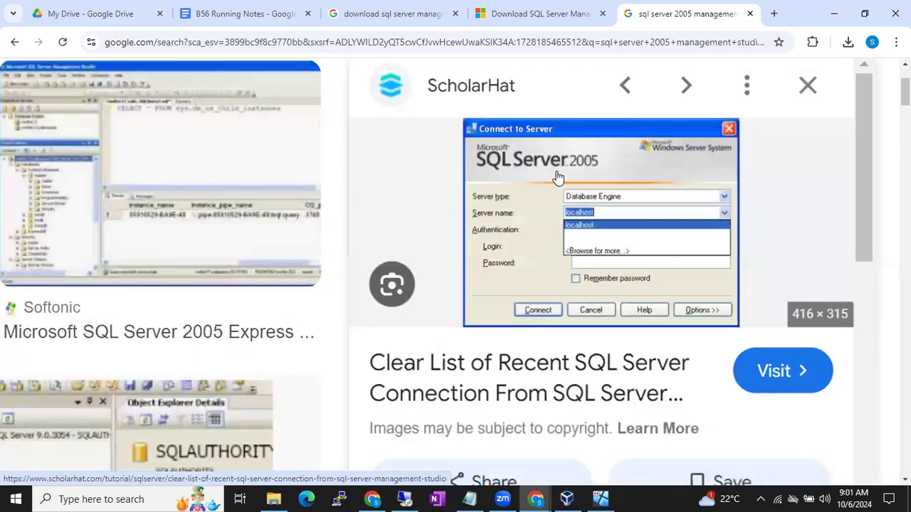
ctrl+scroll(557, 176, down, 5)
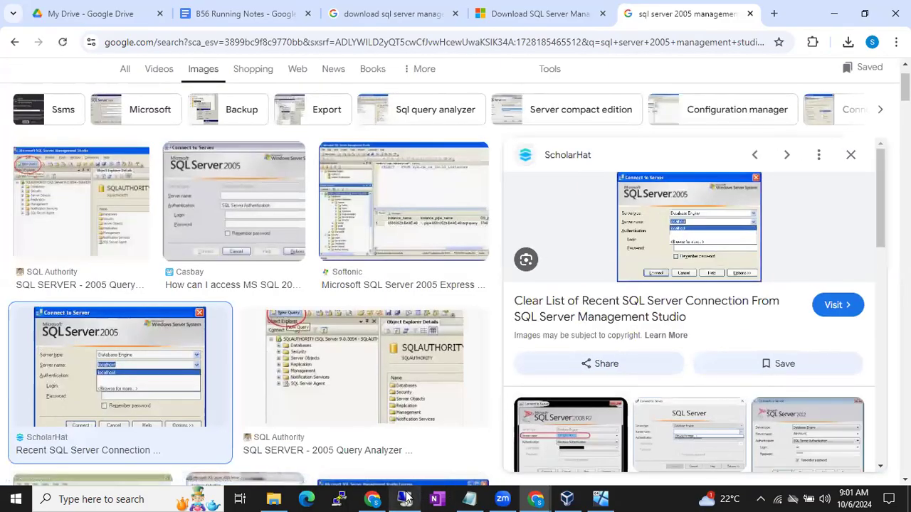
Switch to the Remote Desktop session and move the SSMS-Setup-ENU (1) installer up beside the Recycle Bin on the desktop.
click(404, 498)
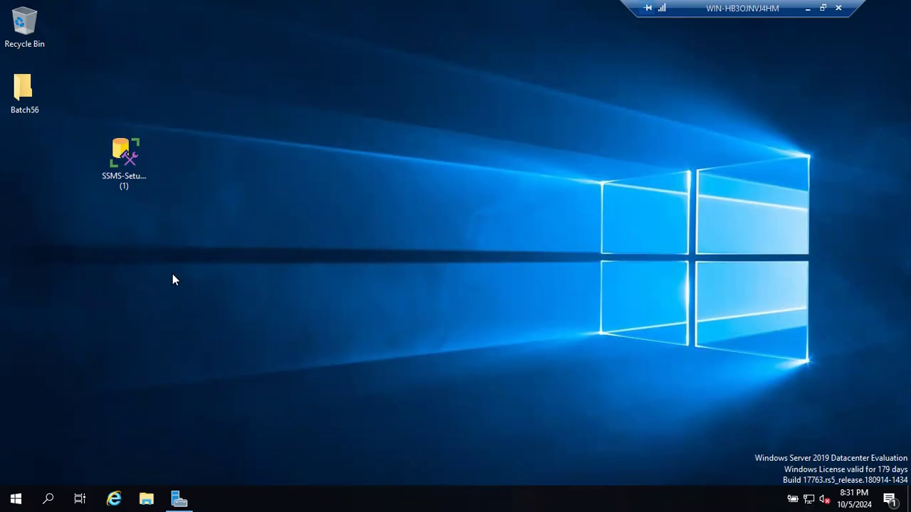
click(131, 155)
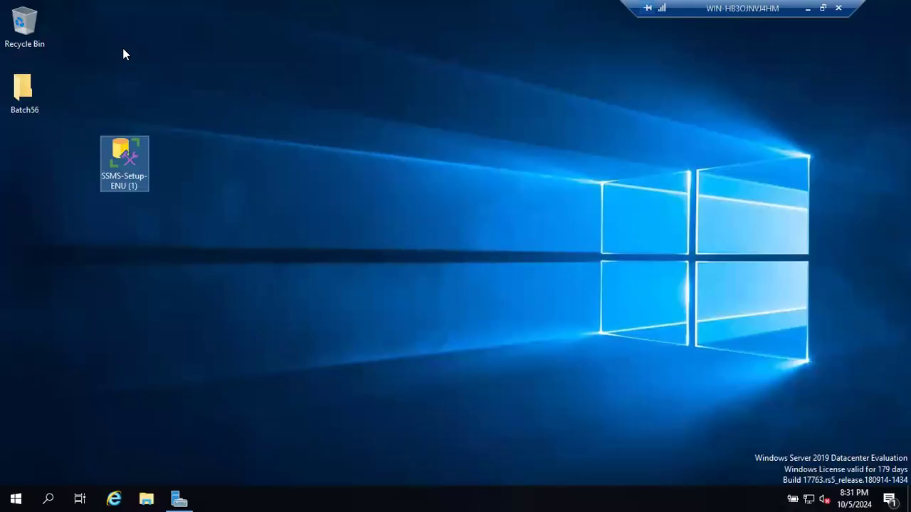
drag(123, 54, 121, 35)
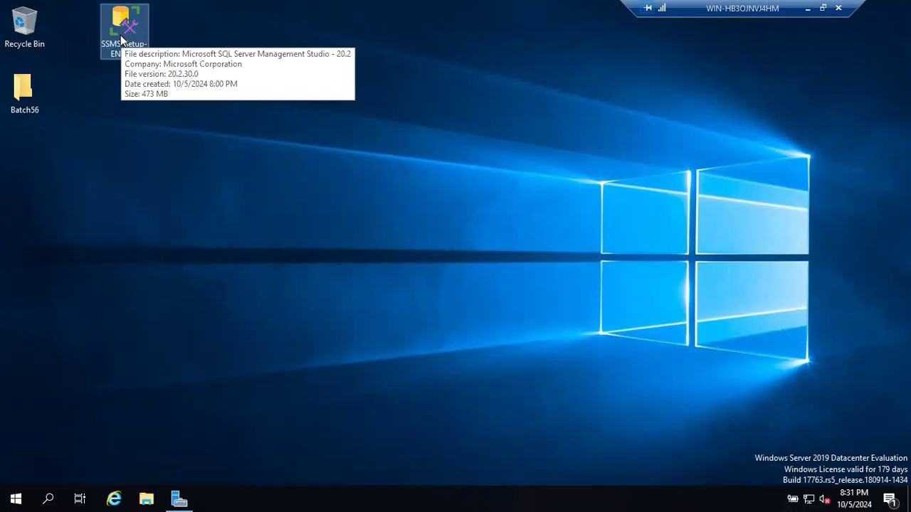
right_click(121, 49)
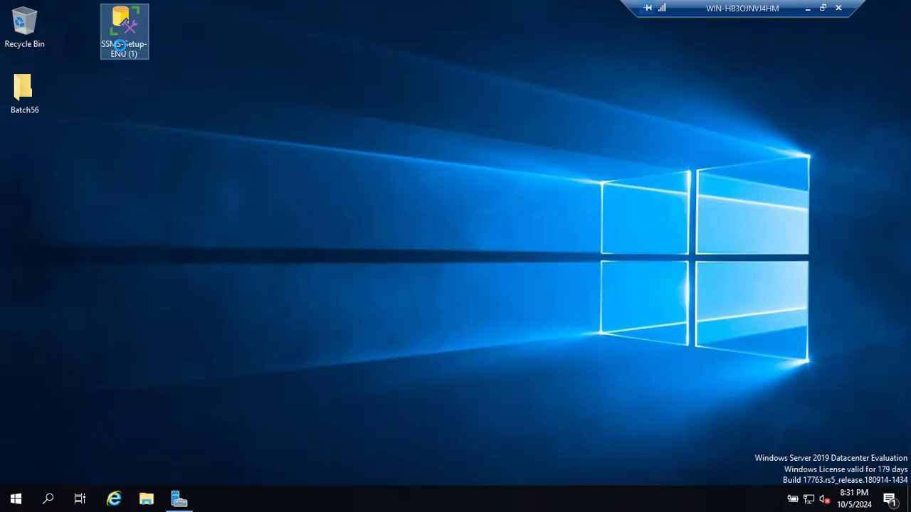
click(151, 88)
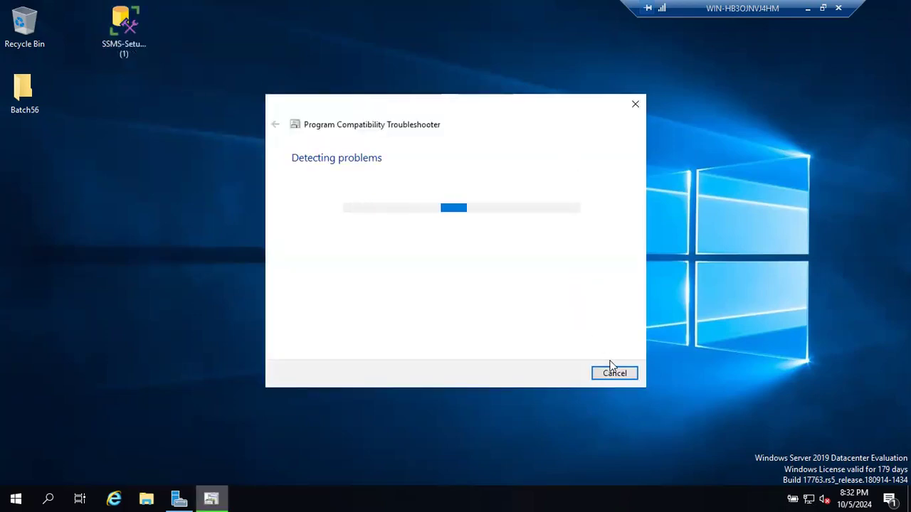
click(612, 373)
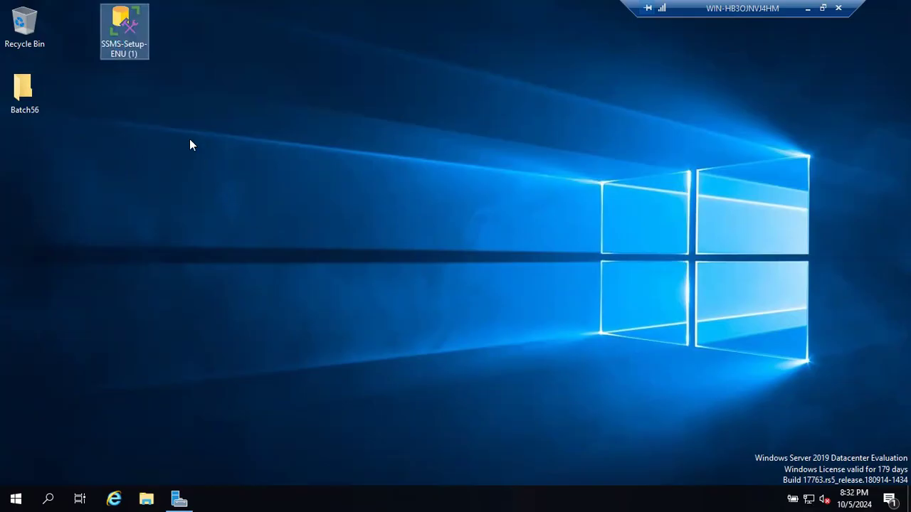
Run the SSMS-Setup-ENU (1) installer as administrator, review its maintenance options and close it without making changes.
right_click(143, 41)
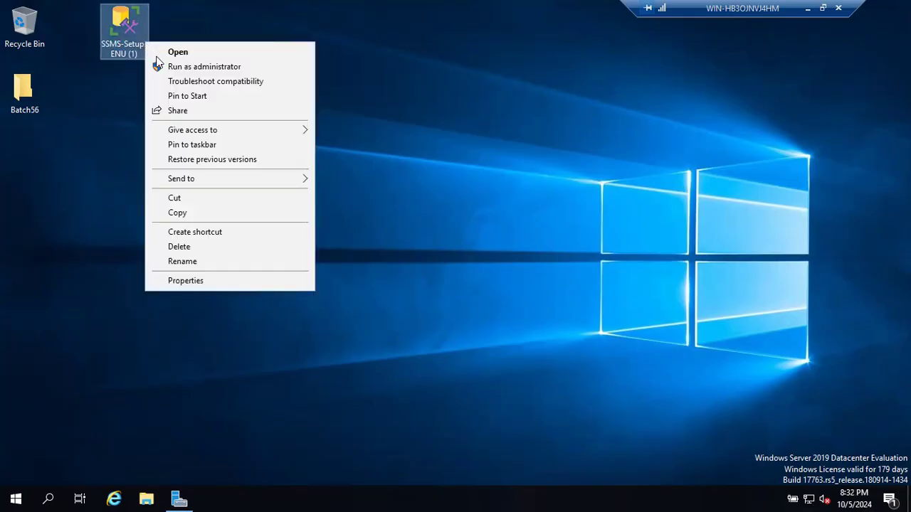
click(158, 69)
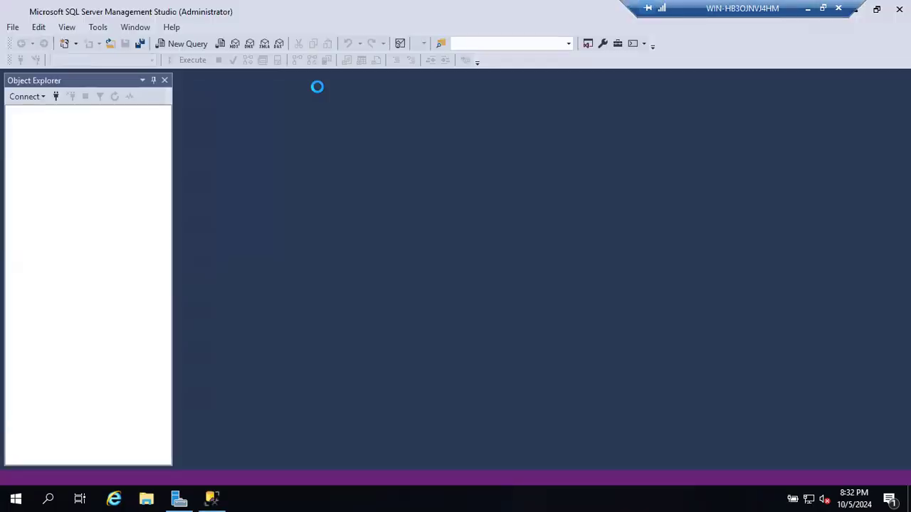
drag(712, 15, 621, 6)
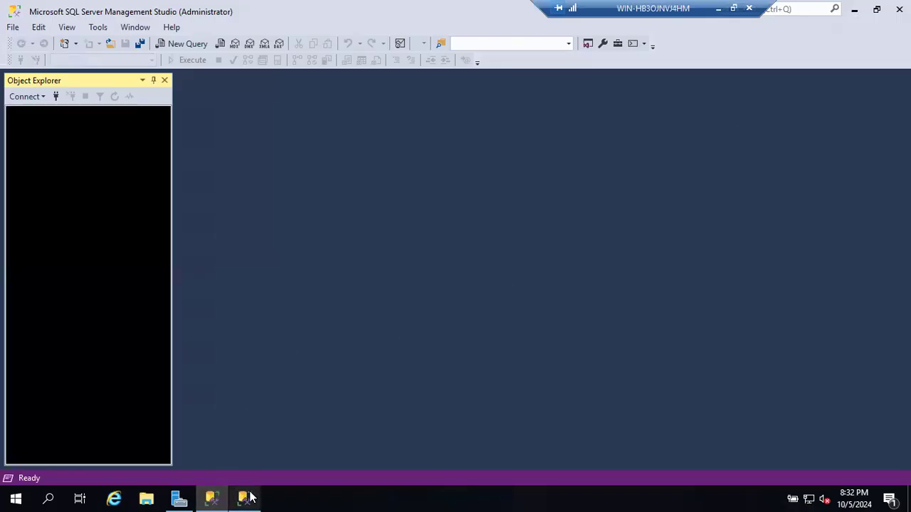
mouse_move(220, 498)
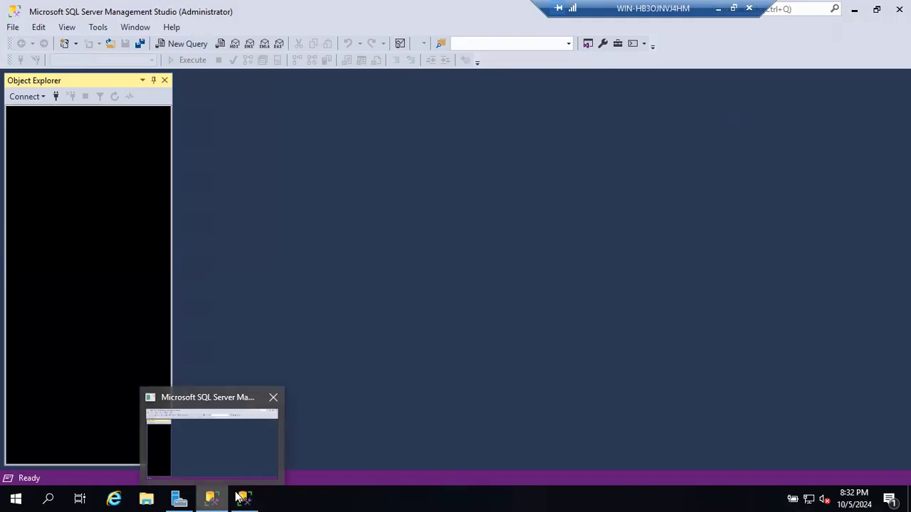
click(243, 499)
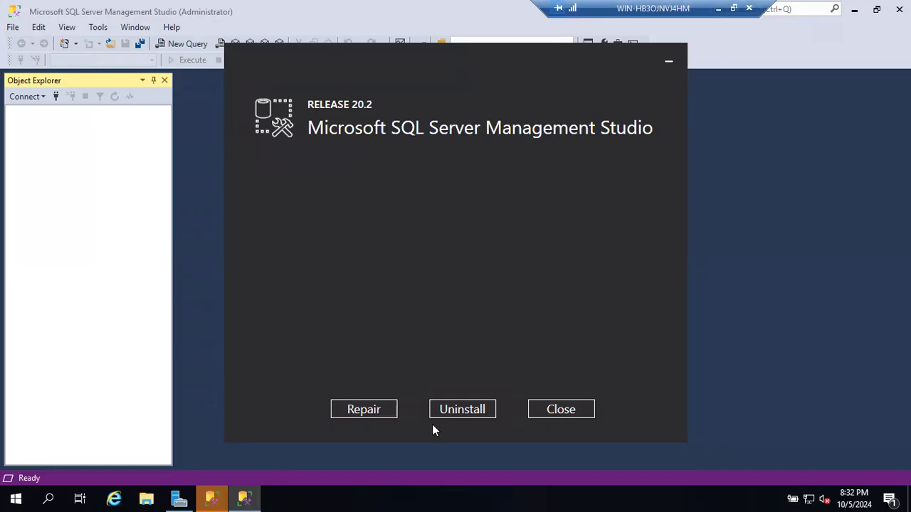
click(559, 411)
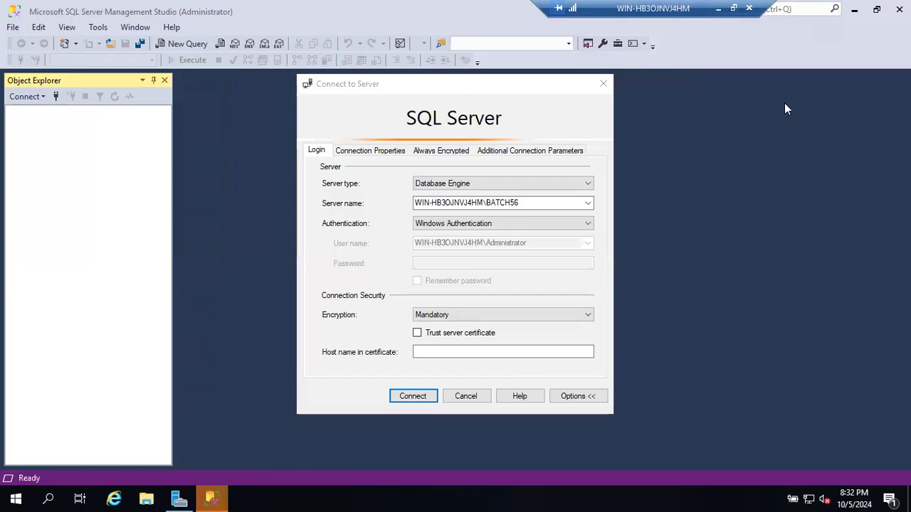
Review the programs in the Microsoft SQL Server Tools 20 folder of the server's installed apps.
click(16, 498)
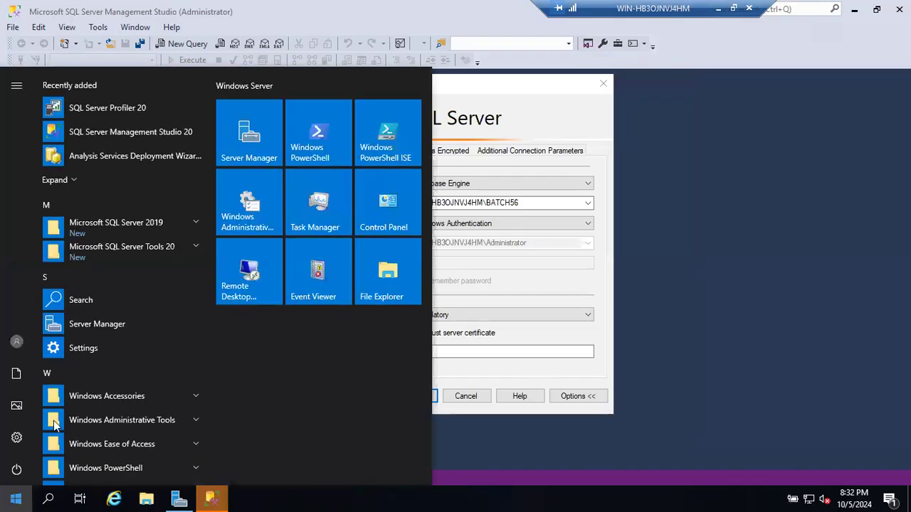
click(195, 247)
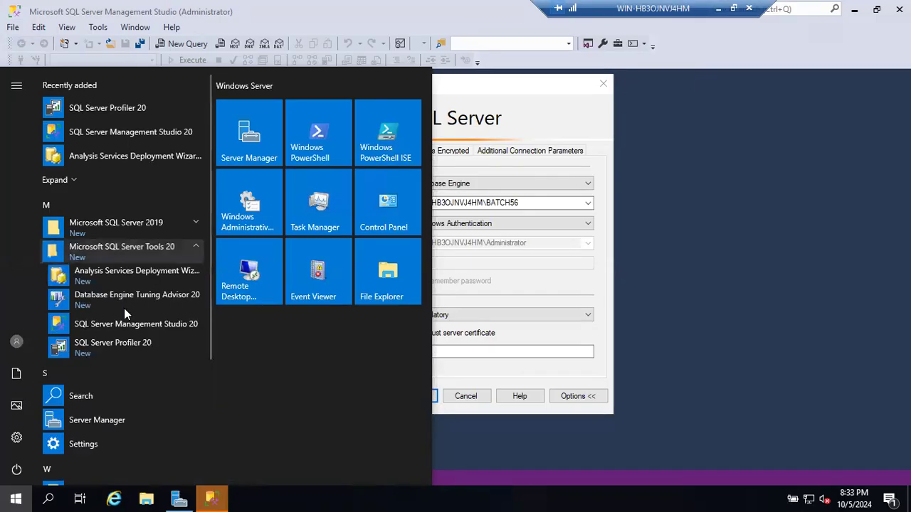
click(193, 247)
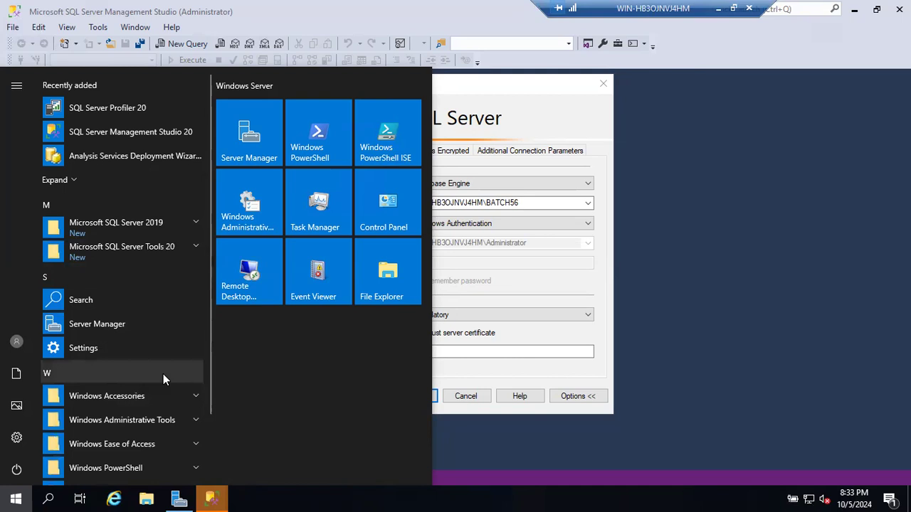
click(15, 496)
Search the server's installed programs for "ssm" and for "studio", then return to the Connect to Server dialog.
click(16, 497)
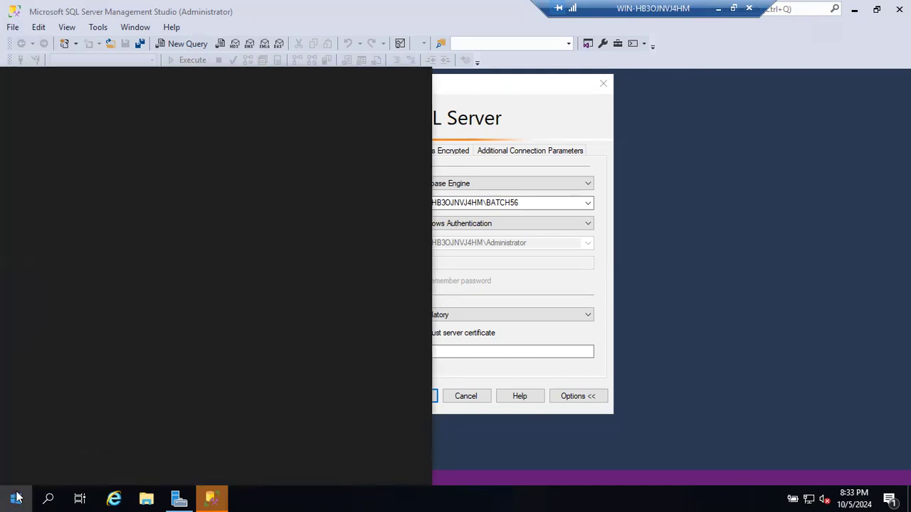
text(s)
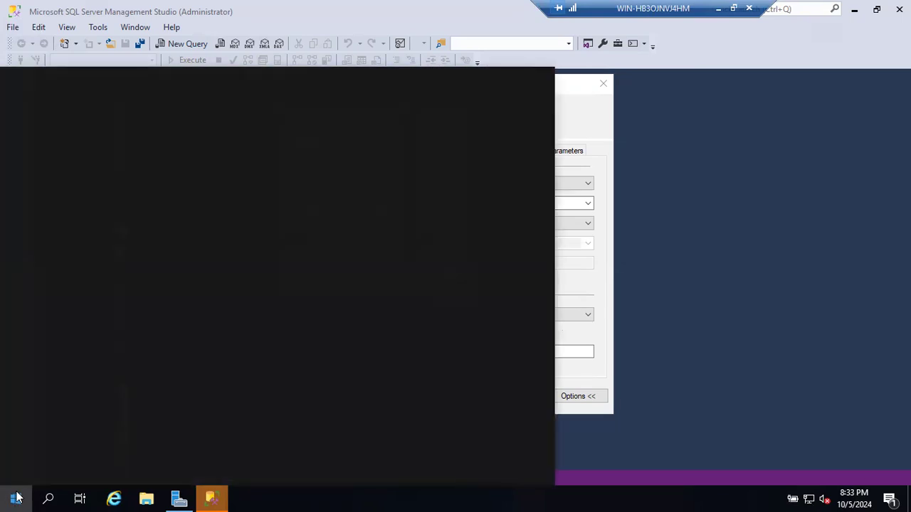
text(s)
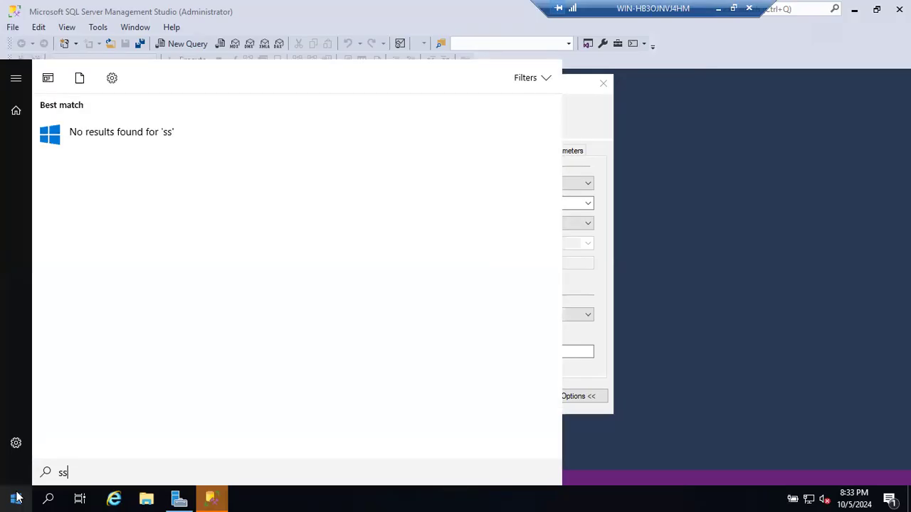
text(m)
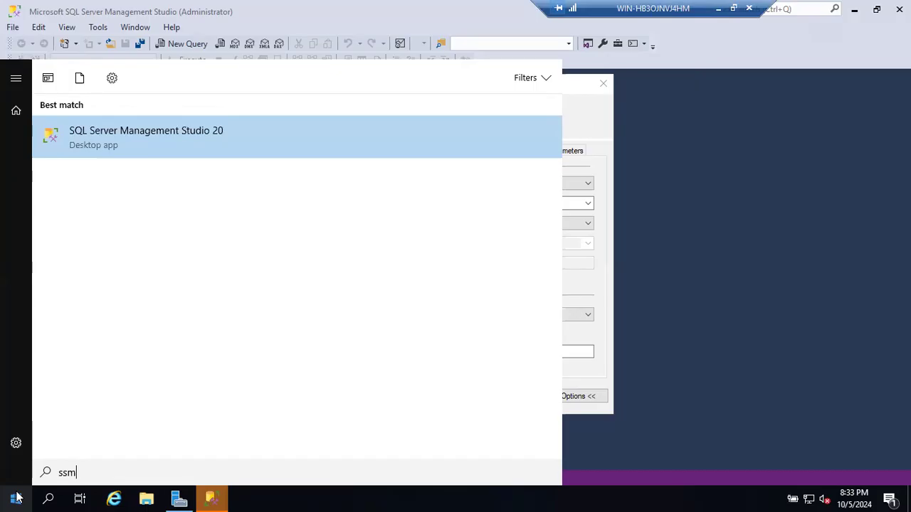
key(BackSpace)
key(BackSpace)
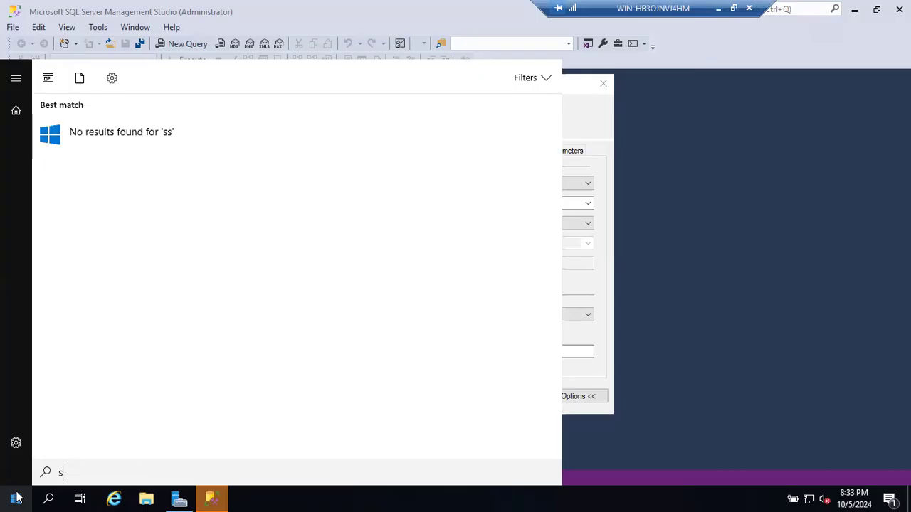
text(tudio)
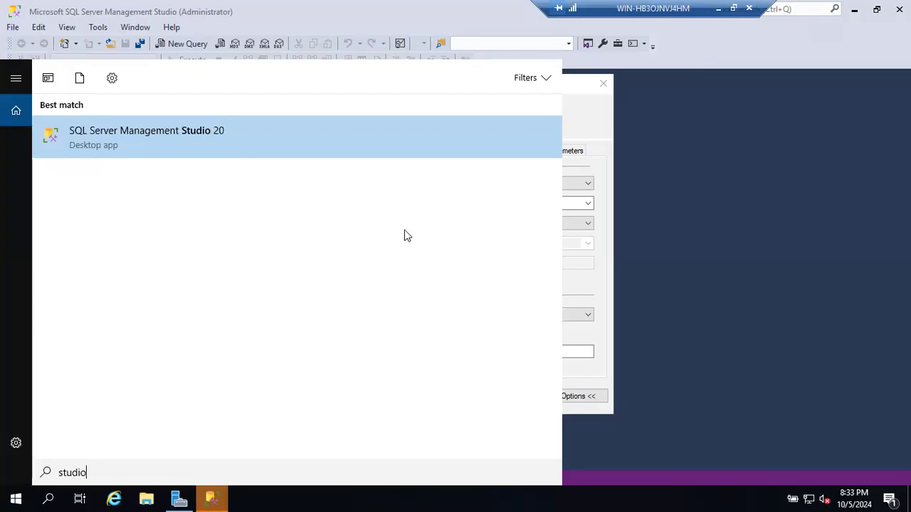
click(581, 83)
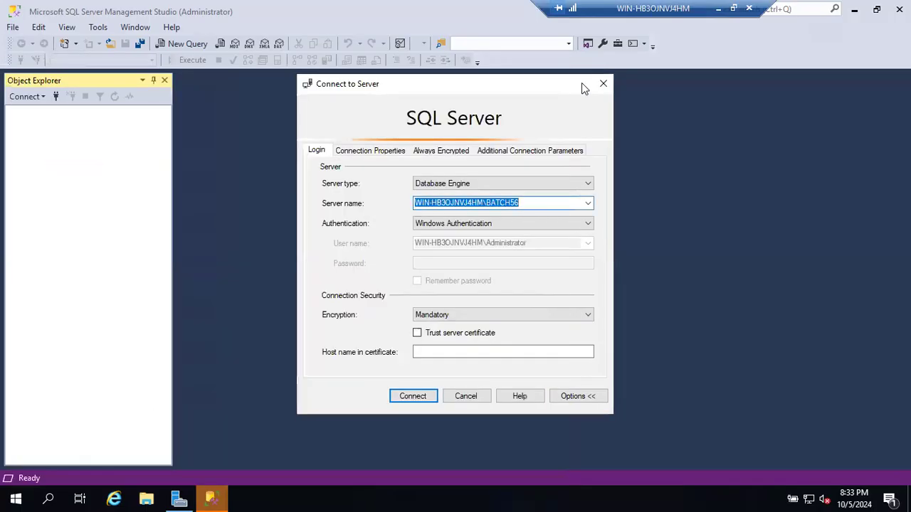
Review the login settings and the available server types in the Connect to Server dialog, keeping Database Engine.
click(470, 400)
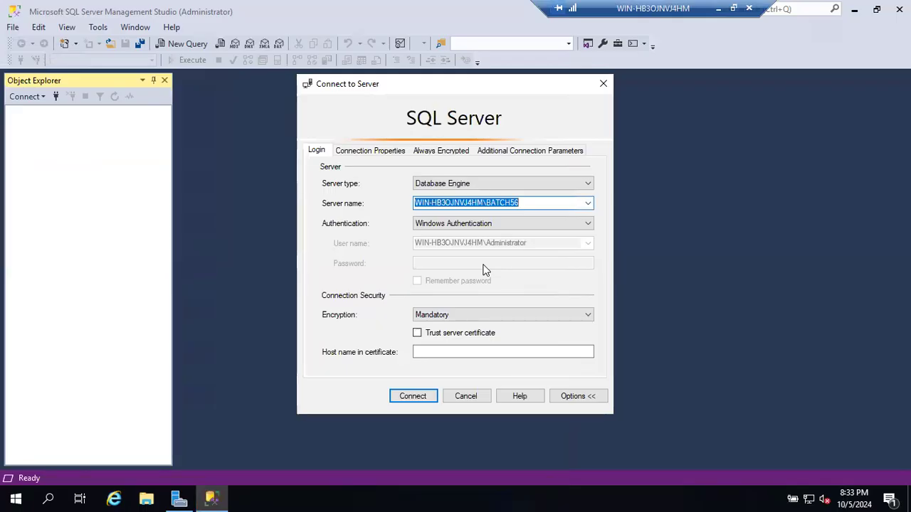
click(313, 154)
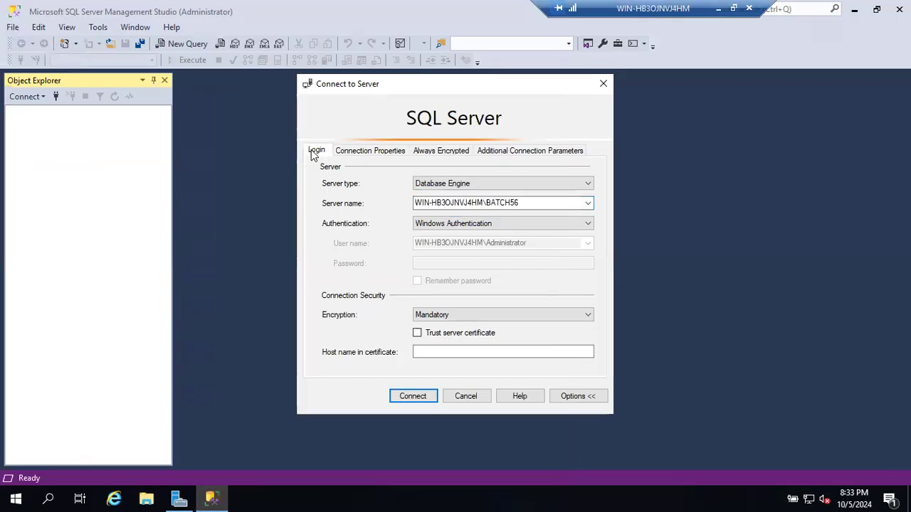
click(424, 187)
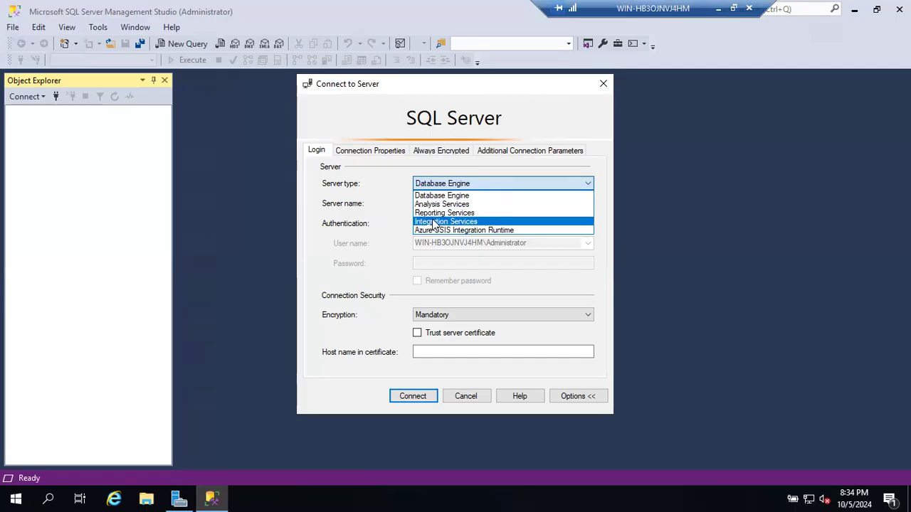
click(435, 184)
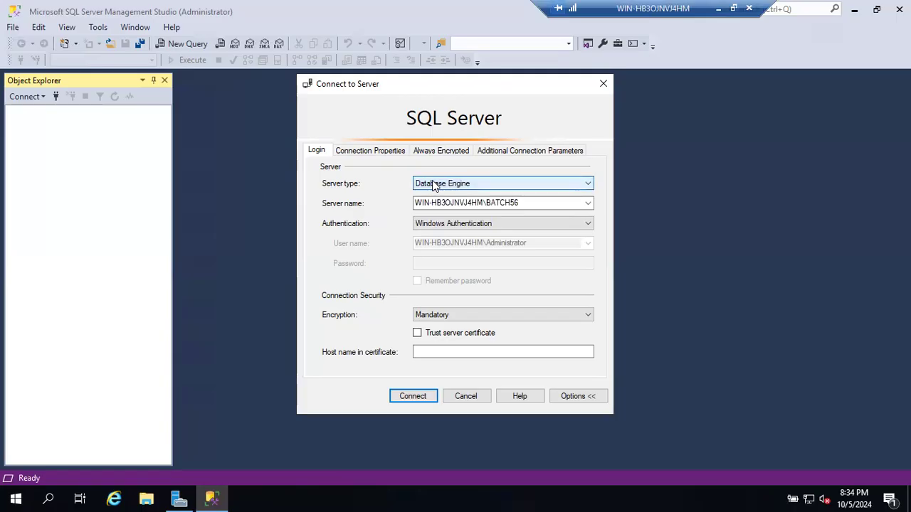
Browse the local Database Engine servers and choose the default instance WIN-HB3OJNVJ4HM as the server to connect to.
click(526, 203)
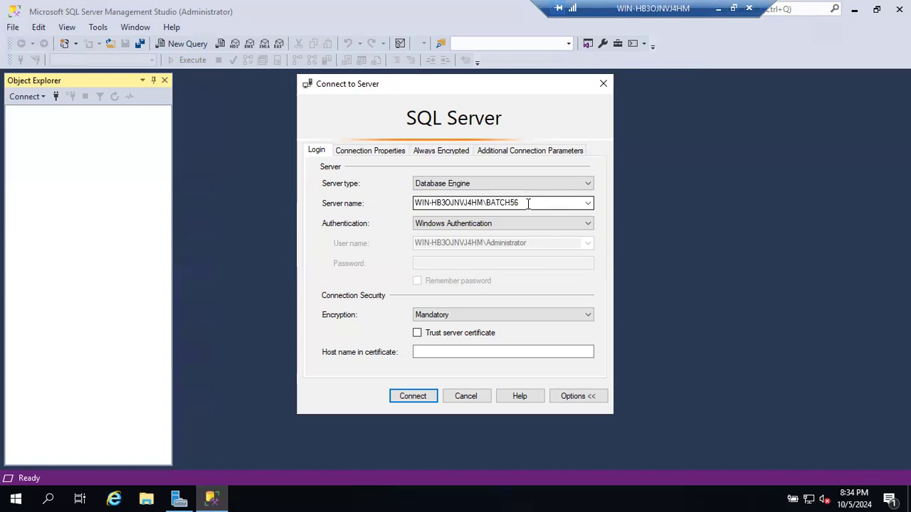
click(589, 204)
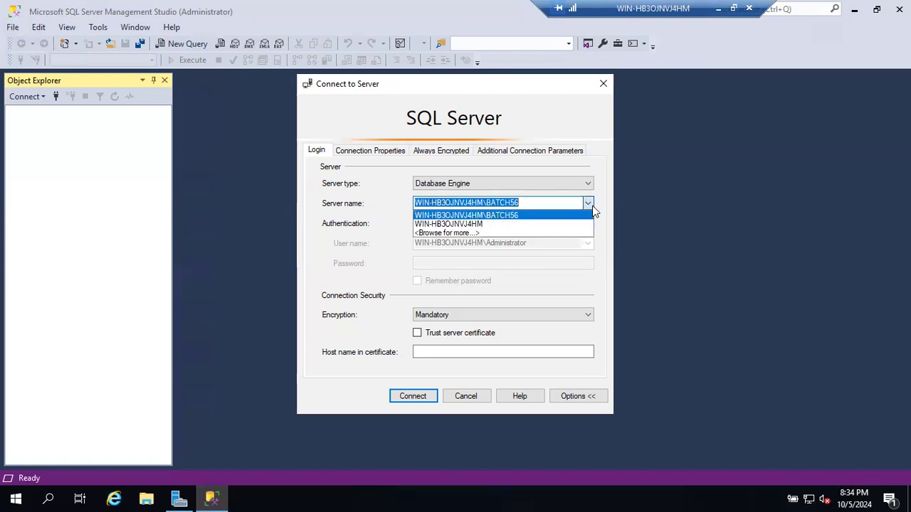
click(484, 235)
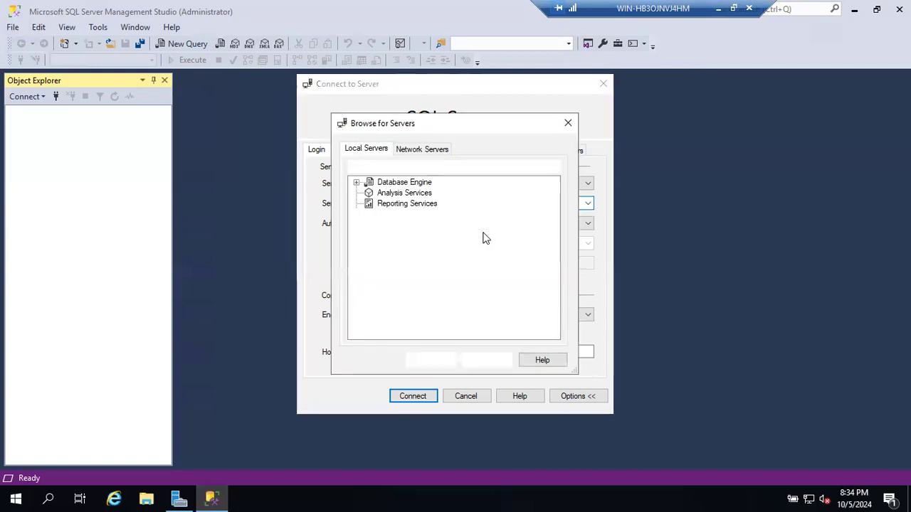
click(356, 183)
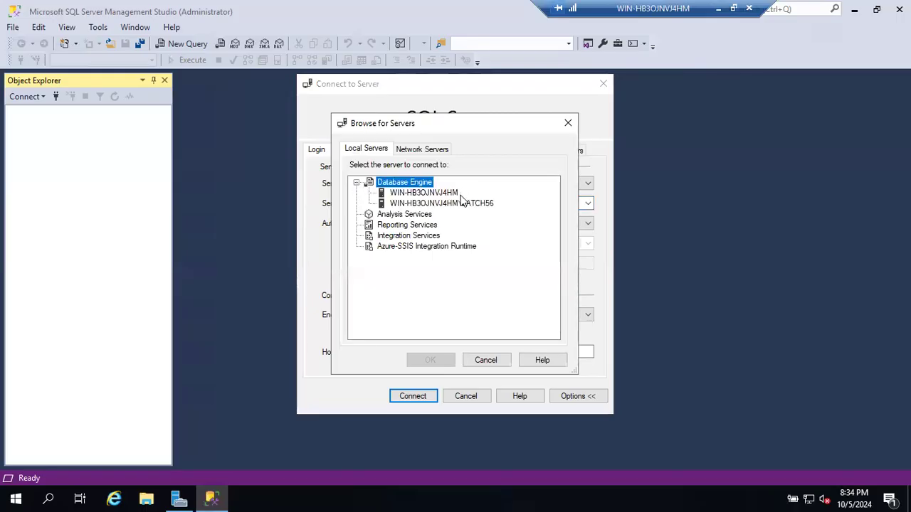
click(410, 194)
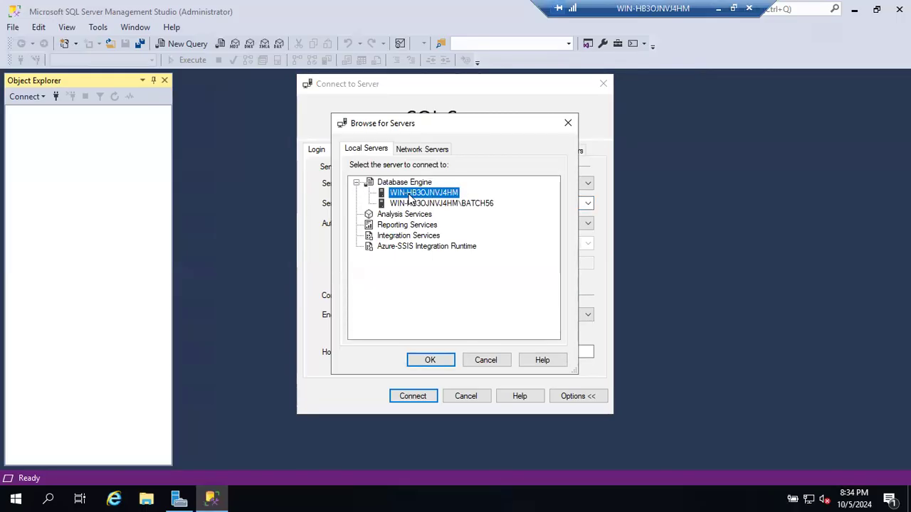
click(441, 205)
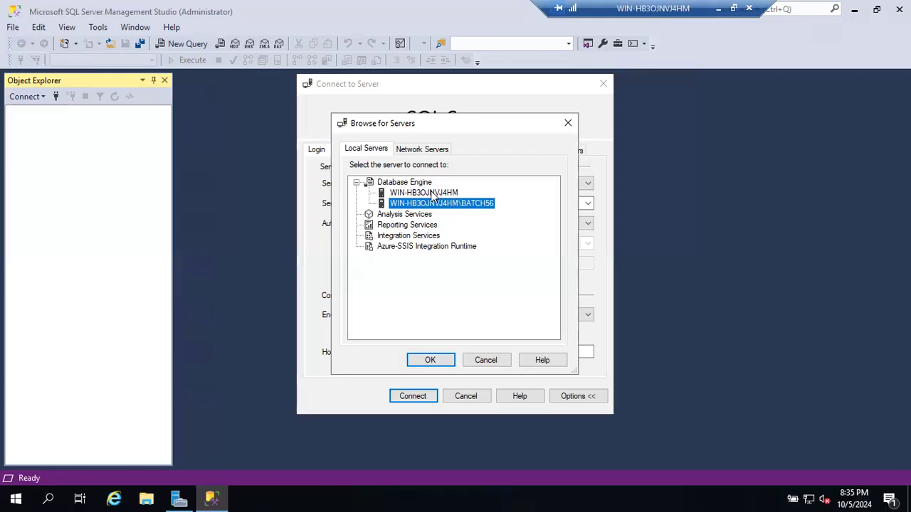
click(431, 193)
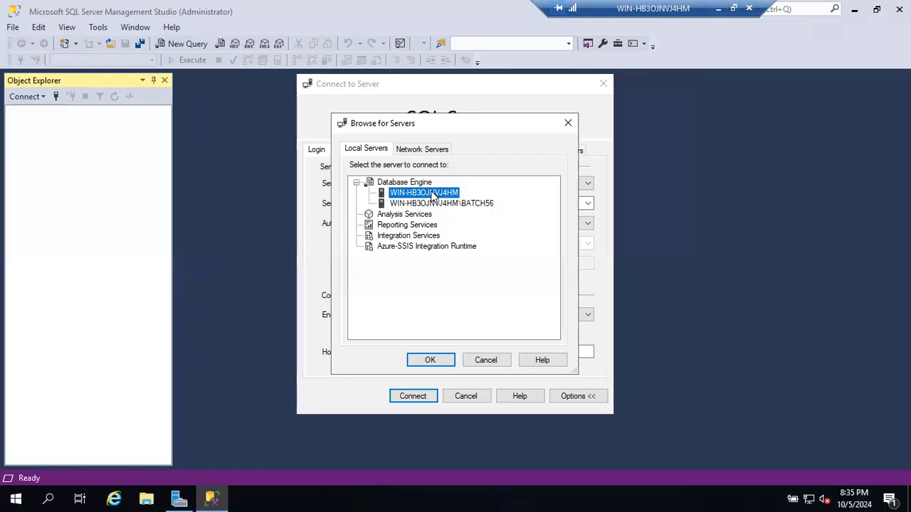
click(425, 362)
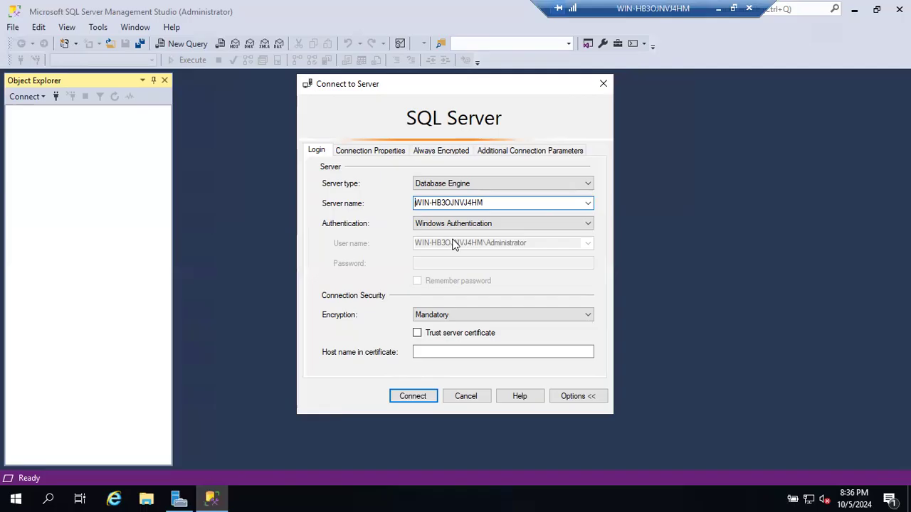
Try Optional encryption, restore it to Mandatory, and connect while letting SSMS add the Trust Server Certificate setting.
click(424, 316)
click(427, 326)
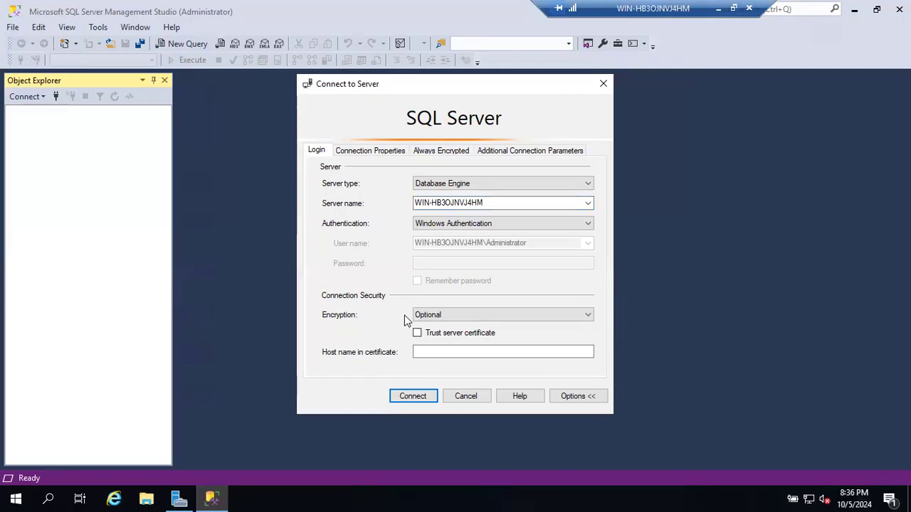
click(422, 314)
click(426, 336)
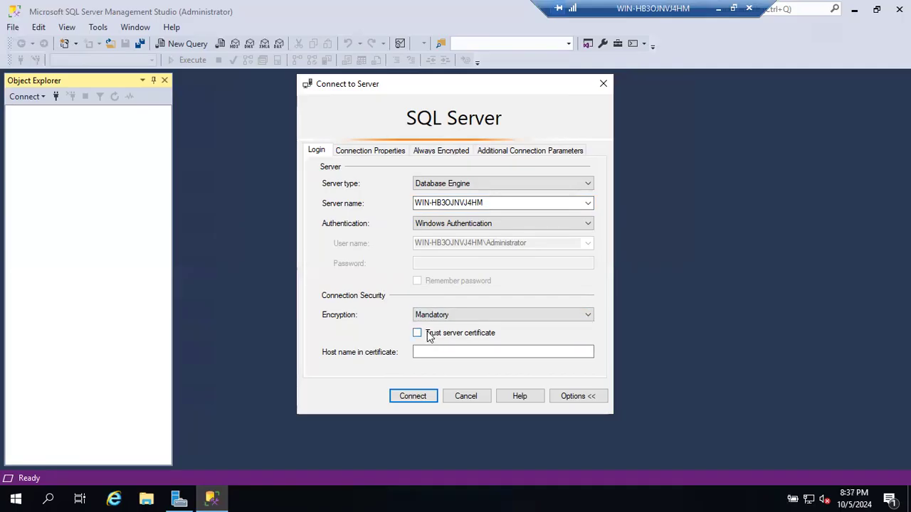
click(413, 396)
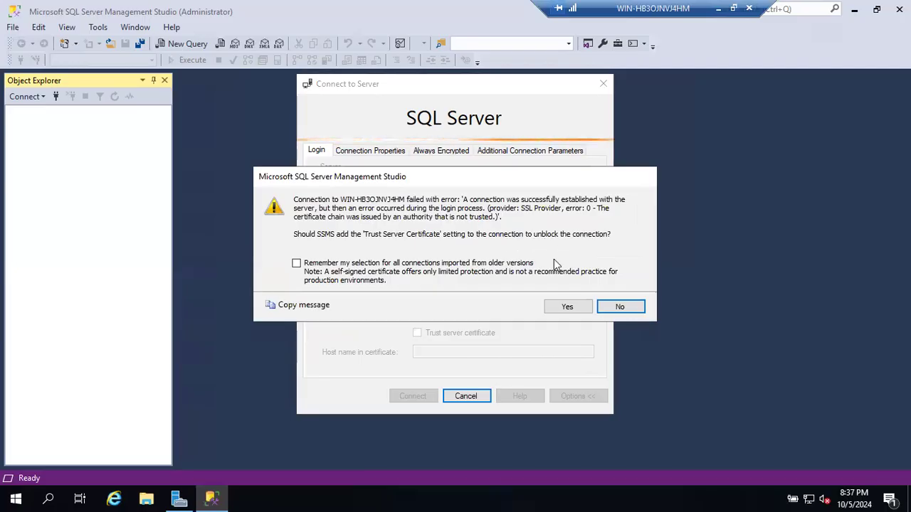
click(565, 307)
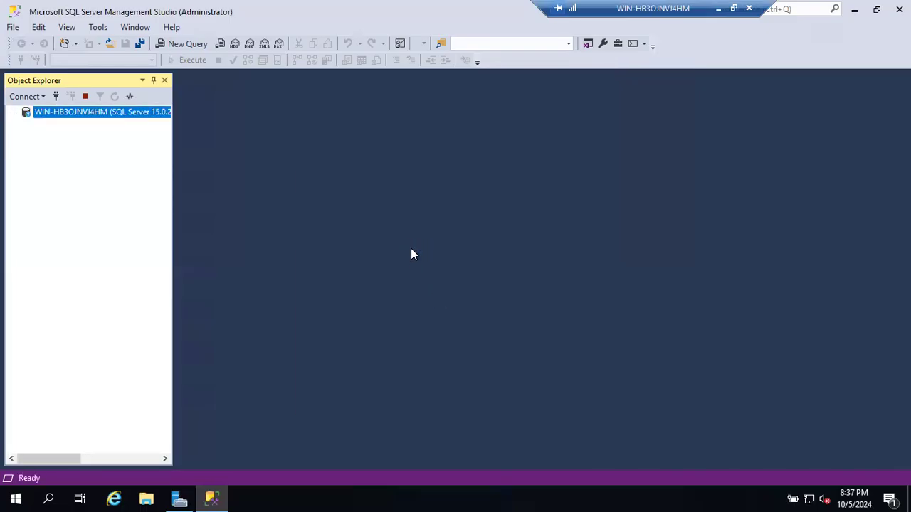
Connect to WIN-HB3OJNVJ4HM again with the connection encryption set to Optional.
click(55, 97)
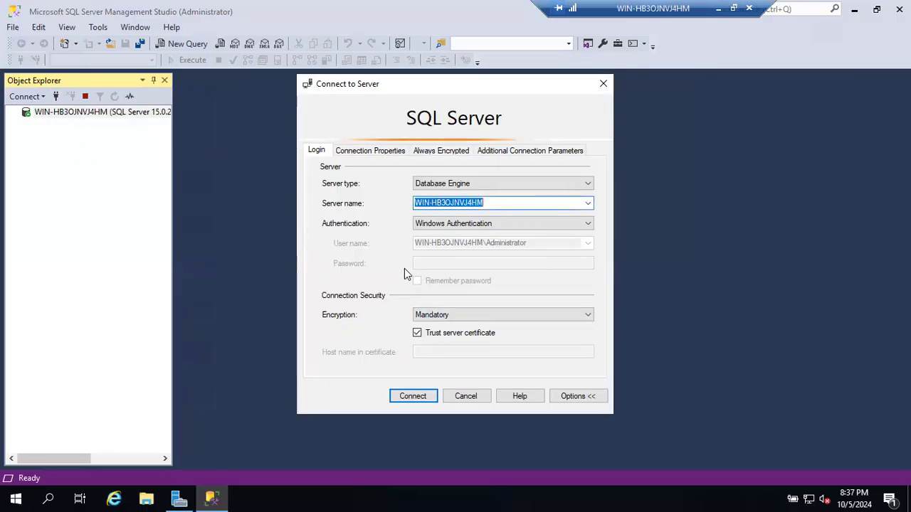
click(433, 314)
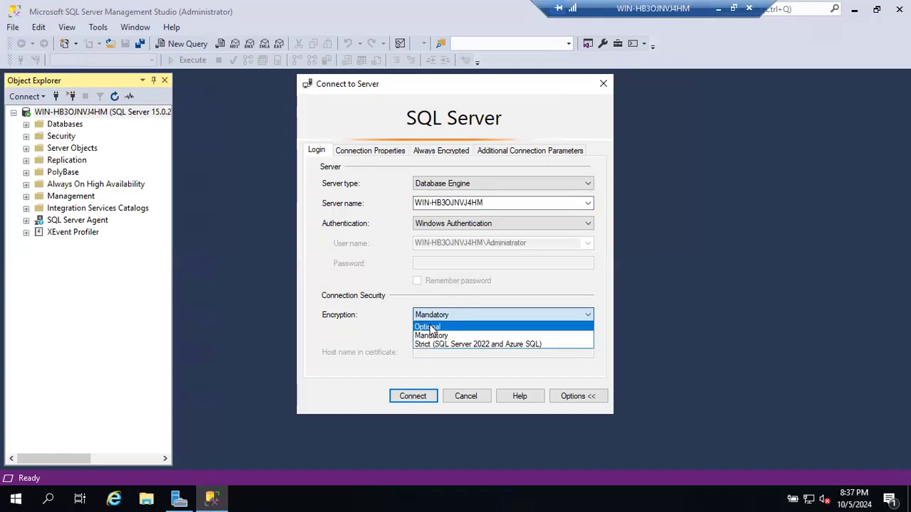
click(431, 328)
click(420, 399)
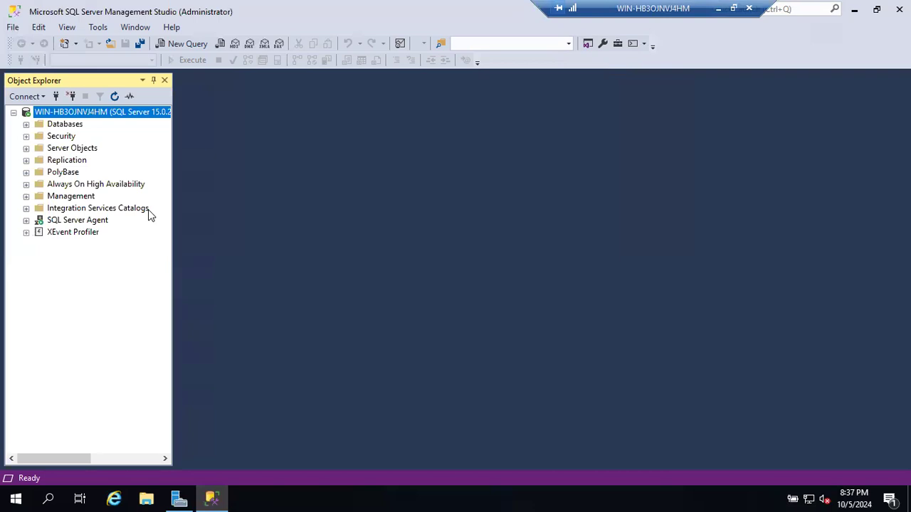
Connect to WIN-HB3OJNVJ4HM once more with Mandatory encryption and Trust server certificate enabled.
click(56, 96)
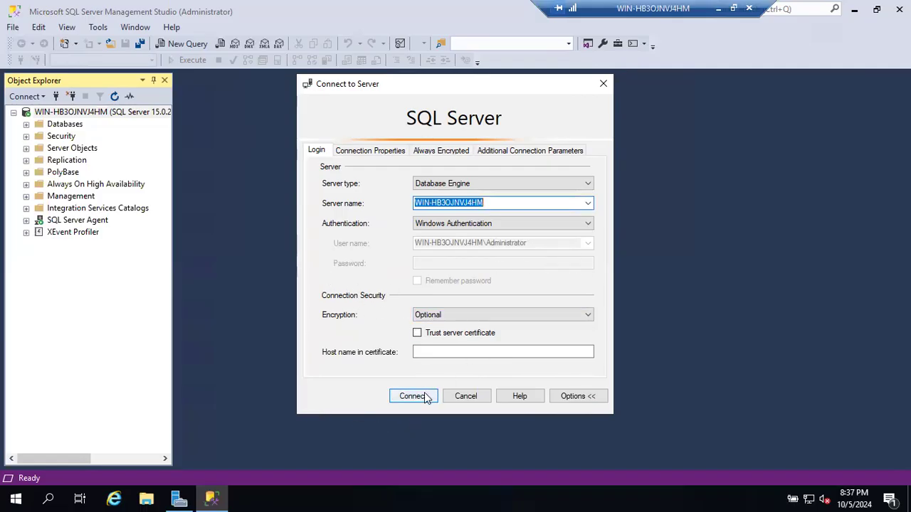
click(432, 318)
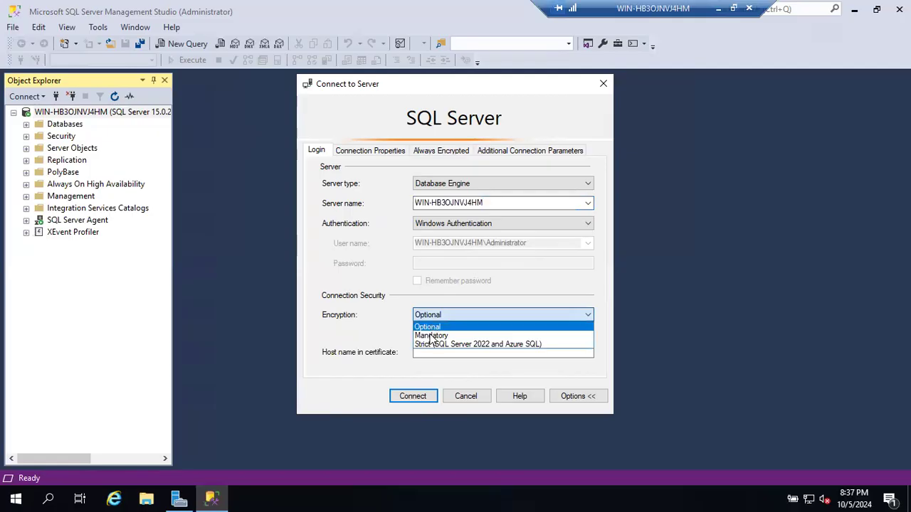
click(431, 336)
click(417, 334)
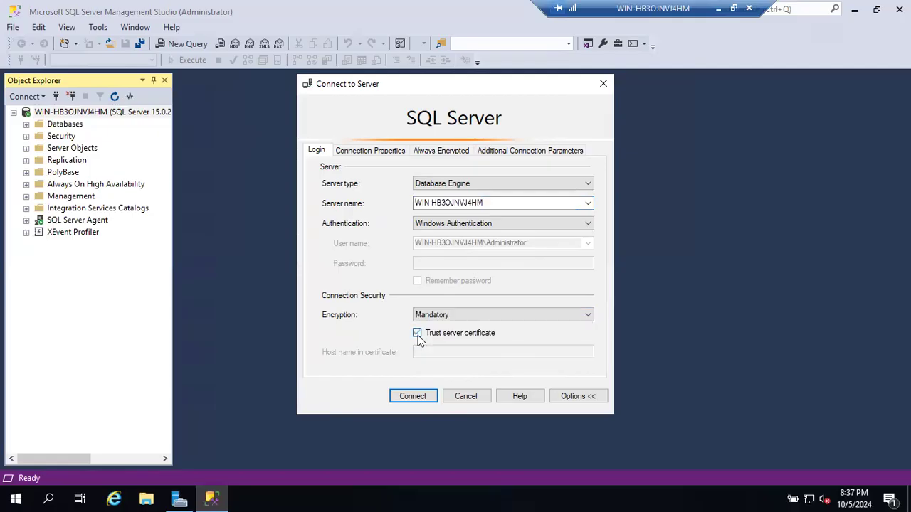
click(416, 397)
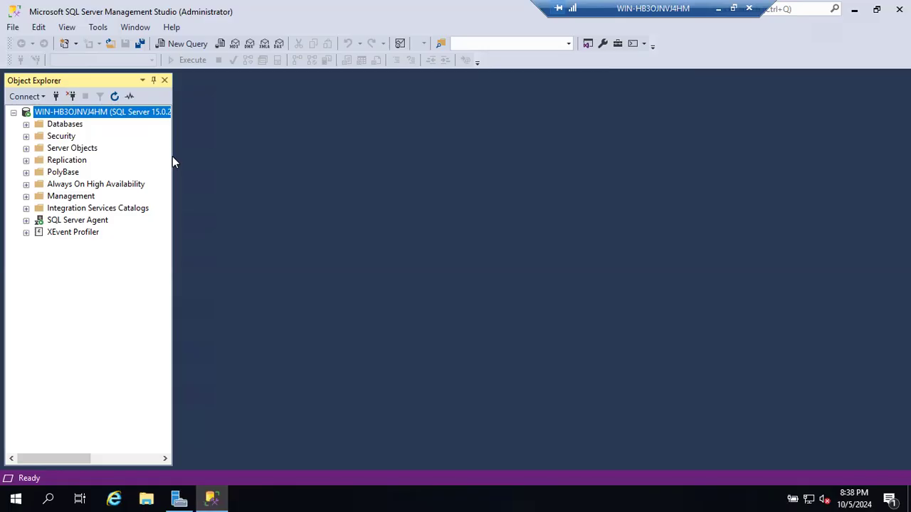
Widen Object Explorer and inspect the server's Security logins, comparing the Windows Administrator login with the account shown on the connected server.
drag(283, 153, 350, 150)
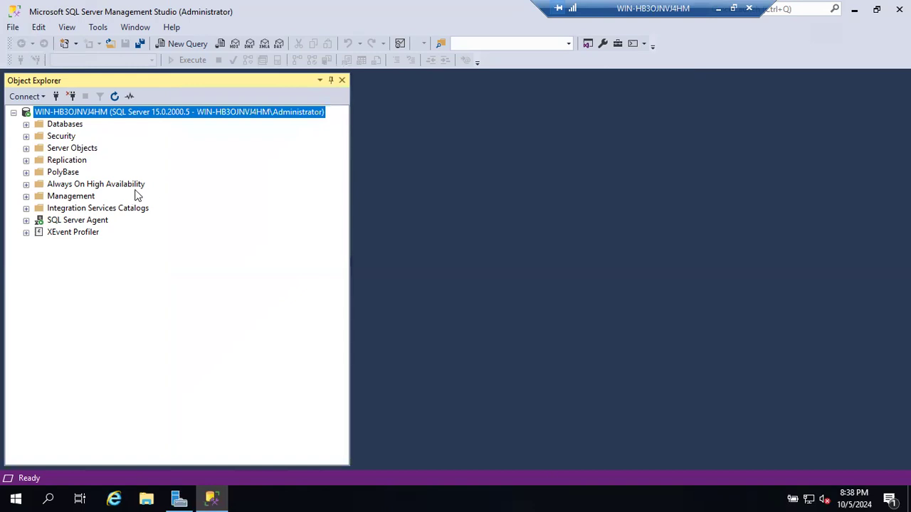
click(27, 136)
click(38, 148)
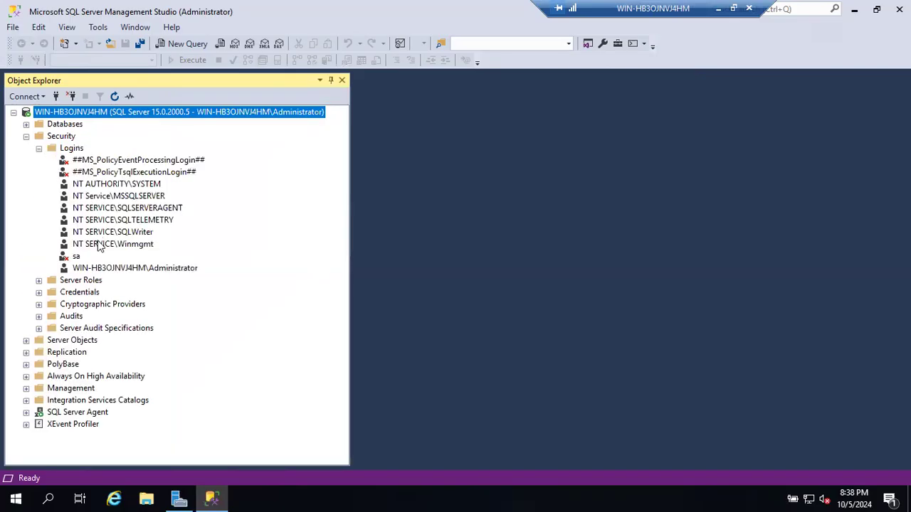
click(102, 269)
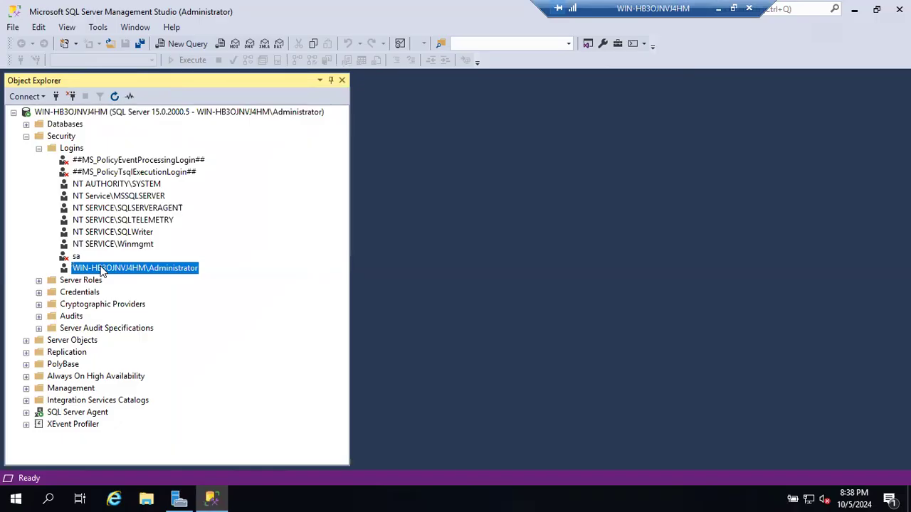
click(204, 110)
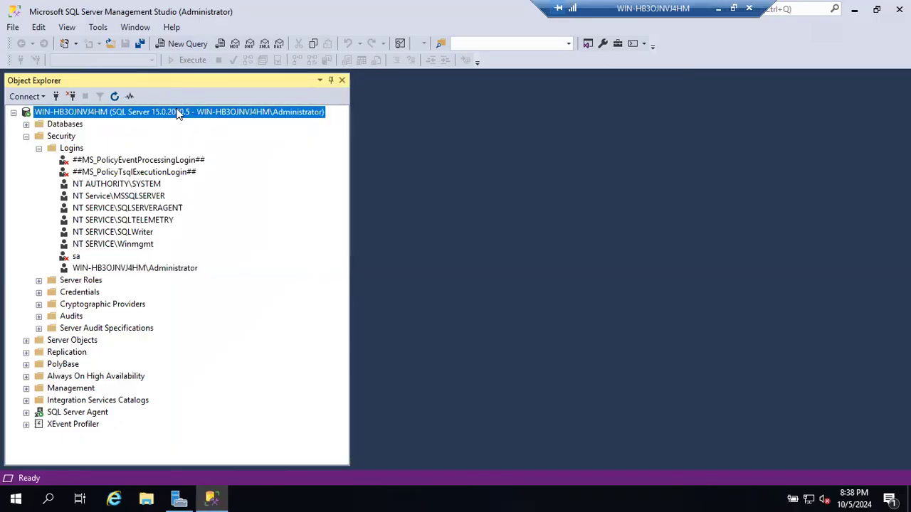
Open another server connection, select SQL Server Authentication and enter sa as the login.
click(56, 97)
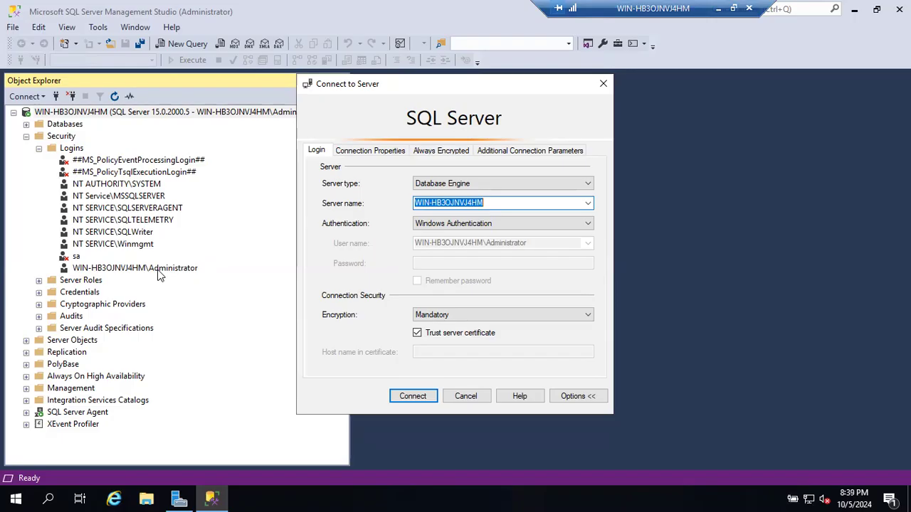
click(427, 228)
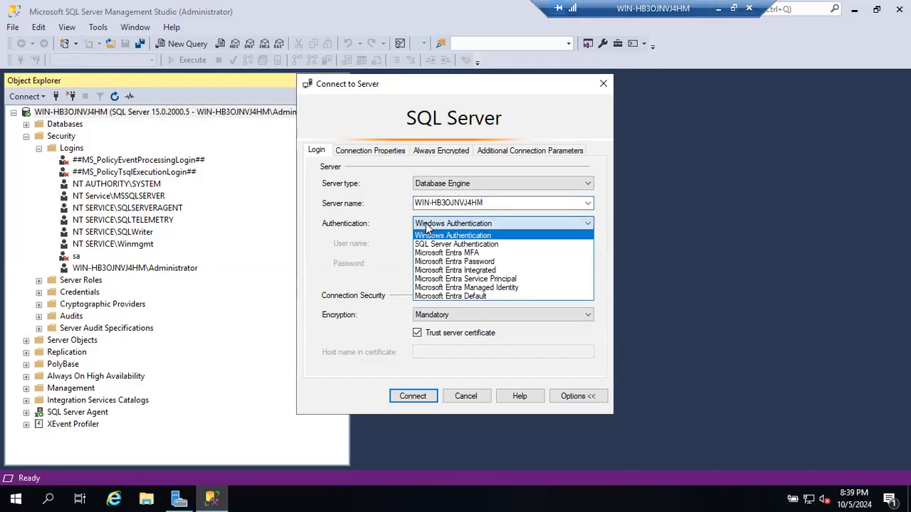
click(434, 244)
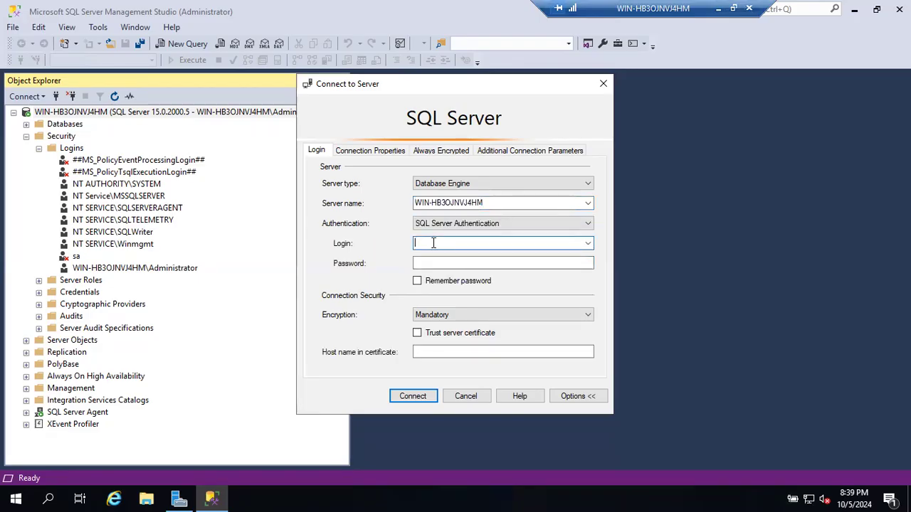
text(sa)
key(Tab)
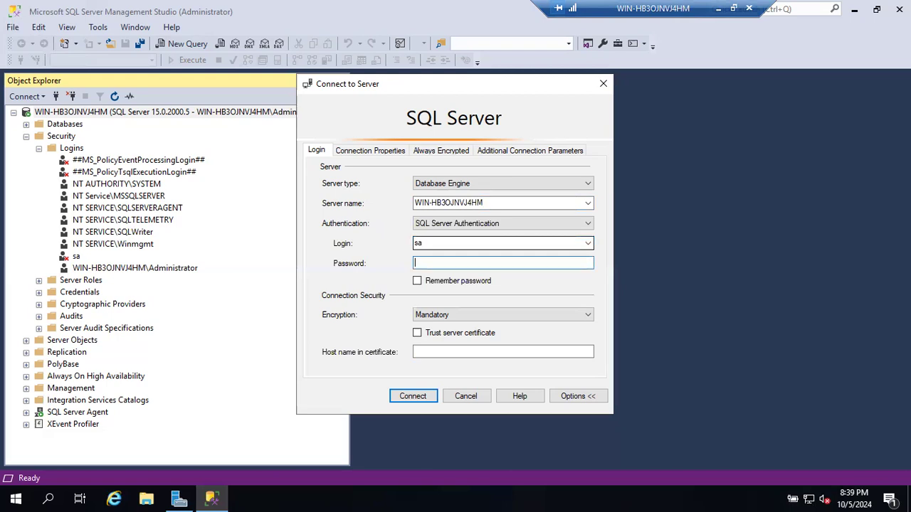
Return the authentication to Windows Authentication, connect to WIN-HB3OJNVJ4HM and collapse the Security folder.
click(448, 224)
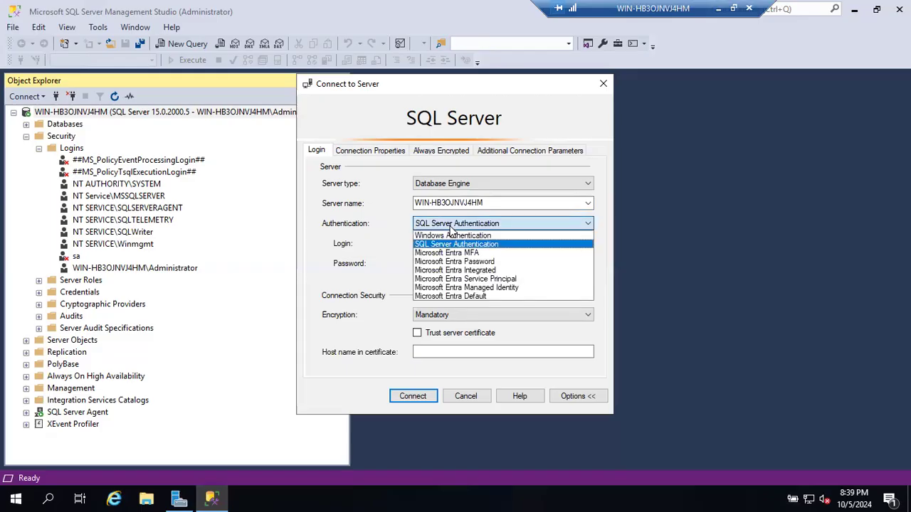
click(446, 237)
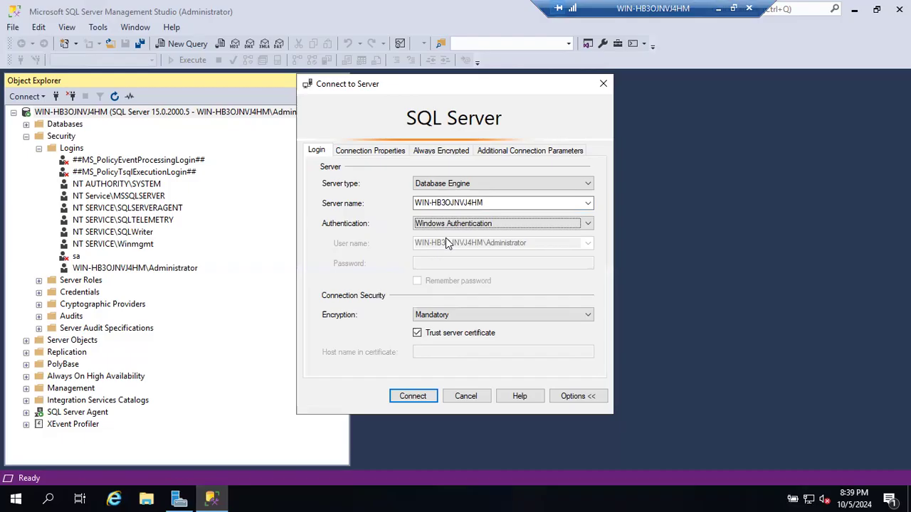
click(418, 395)
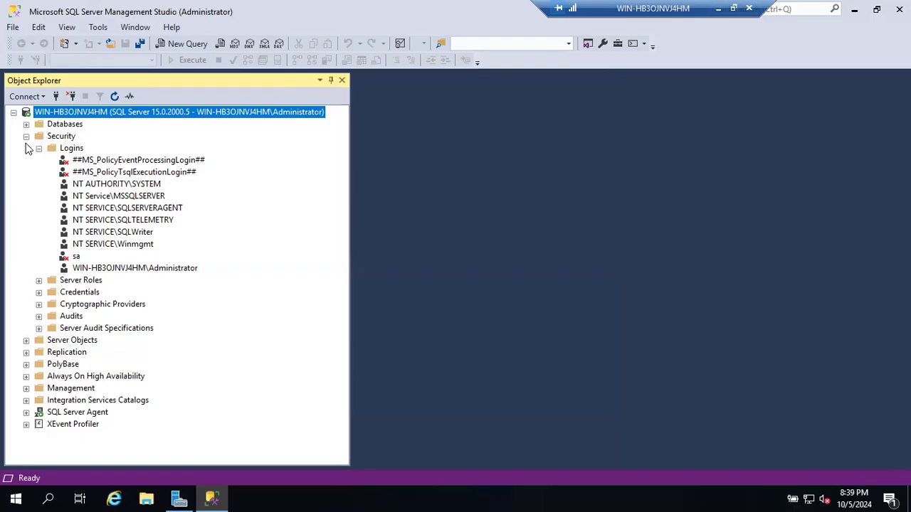
click(27, 137)
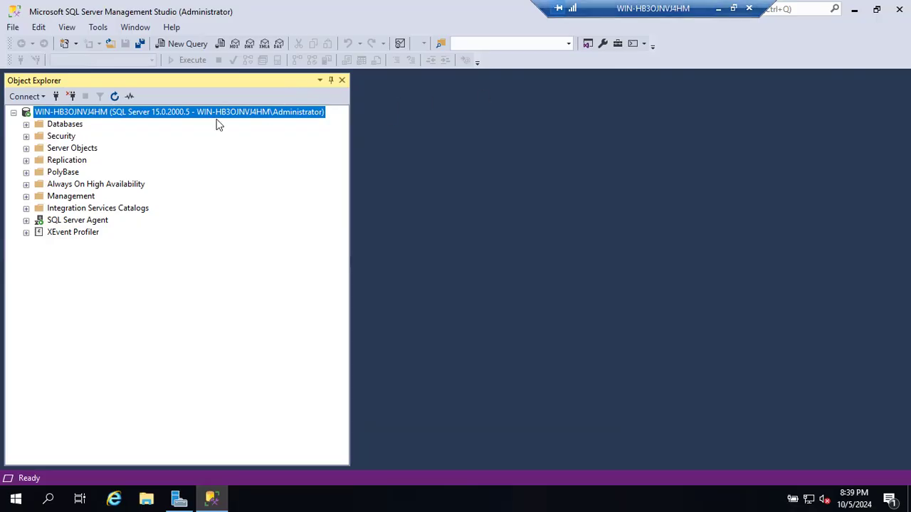
Take the Remote Desktop session to WIN-HB3OJNVJ4HM out of full screen so it runs in a window on the host desktop.
click(718, 9)
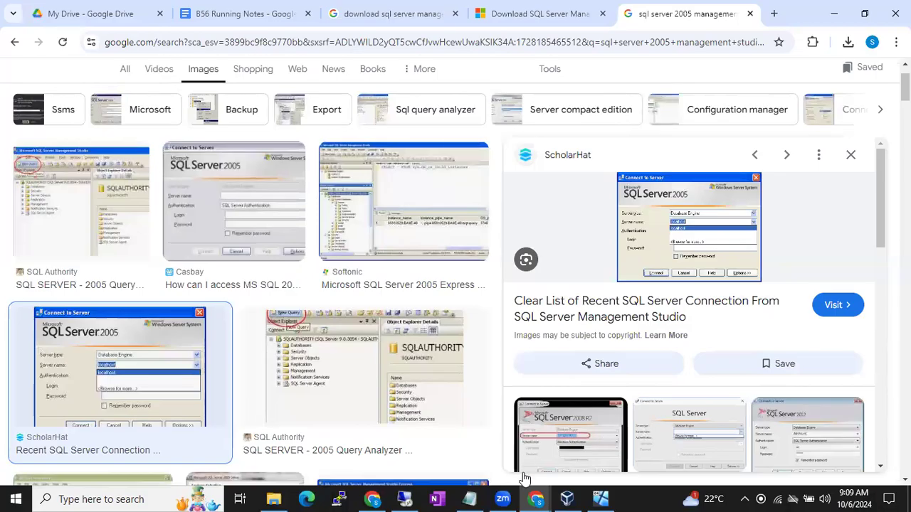
click(653, 497)
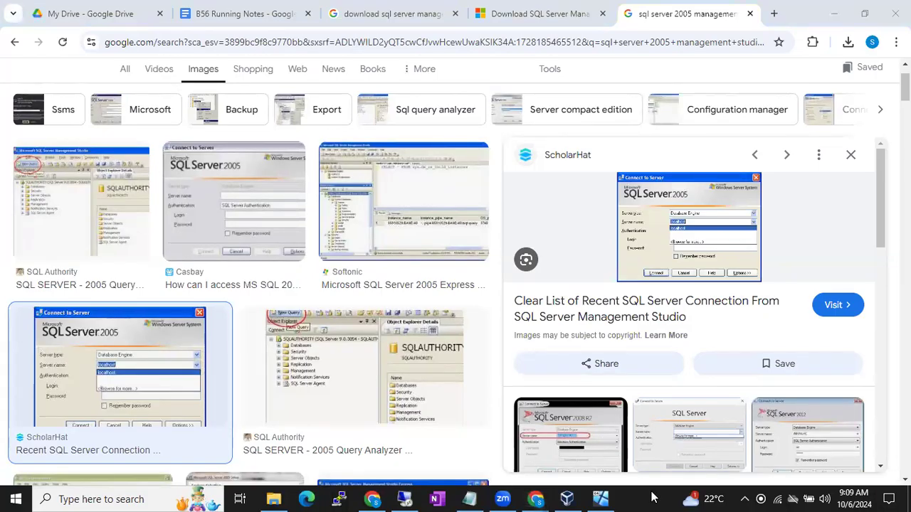
click(411, 497)
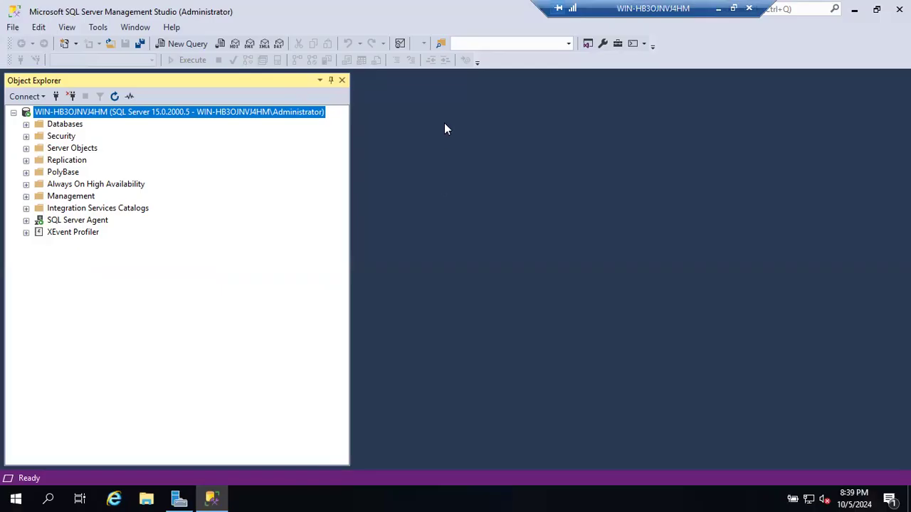
click(735, 10)
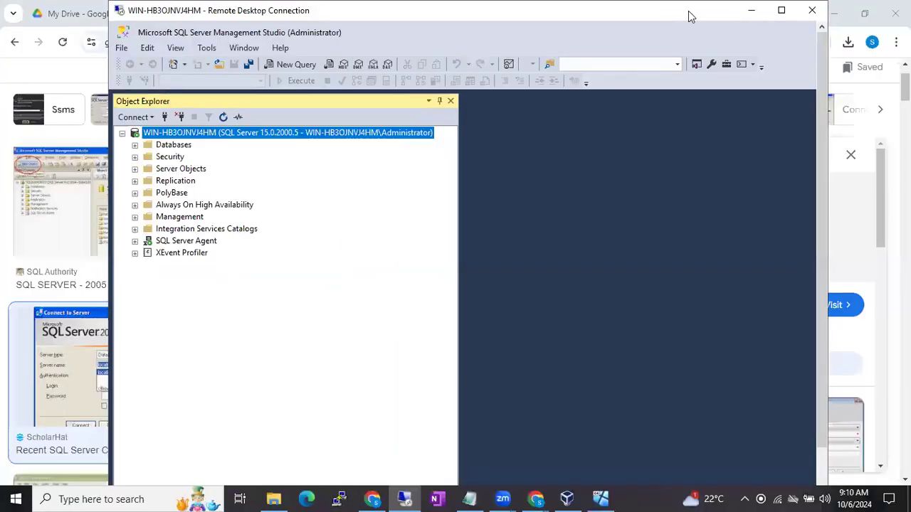
Return the Remote Desktop session to WIN-HB3OJNVJ4HM to full screen.
click(781, 10)
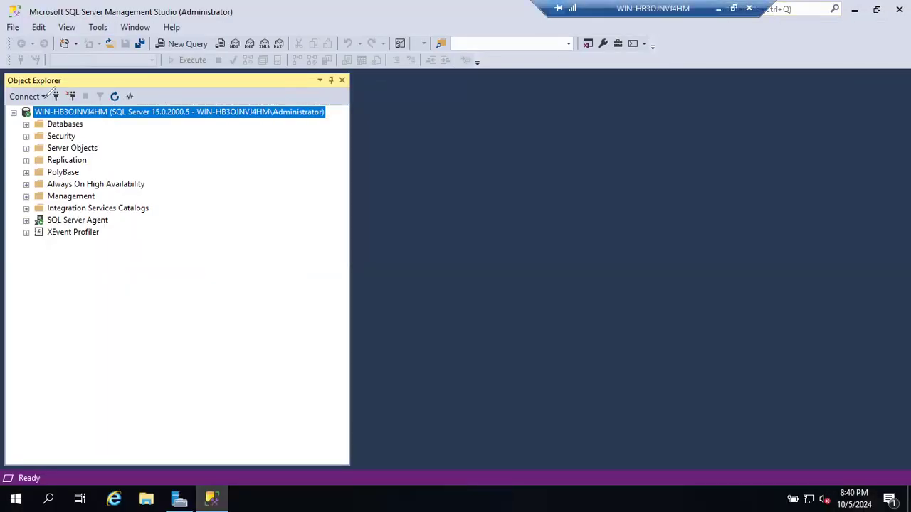
mouse_move(86, 69)
mouse_down()
mouse_move(21, 84)
mouse_move(29, 288)
mouse_move(306, 288)
mouse_move(288, 102)
mouse_move(82, 65)
mouse_up()
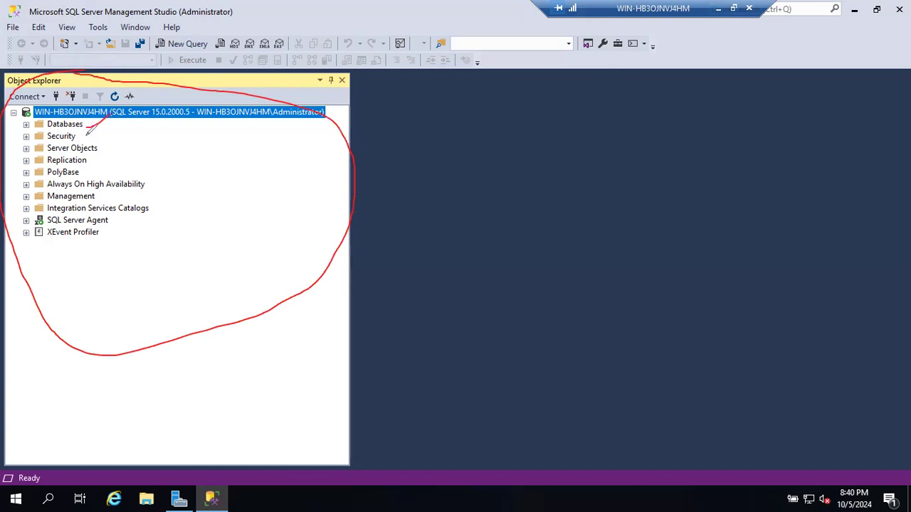
drag(82, 137, 111, 117)
drag(102, 148, 121, 138)
mouse_move(86, 164)
mouse_down()
mouse_move(105, 157)
mouse_move(104, 168)
mouse_move(147, 166)
mouse_up()
drag(99, 197, 118, 187)
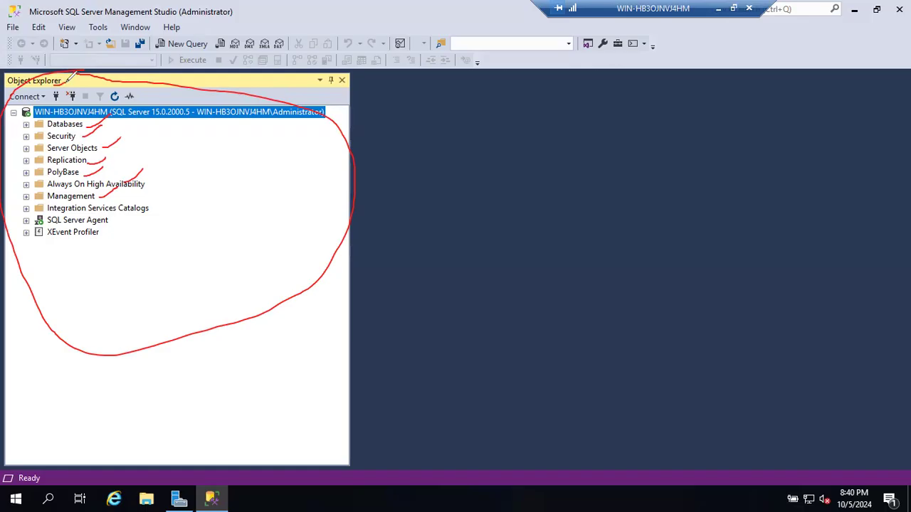
key(e)
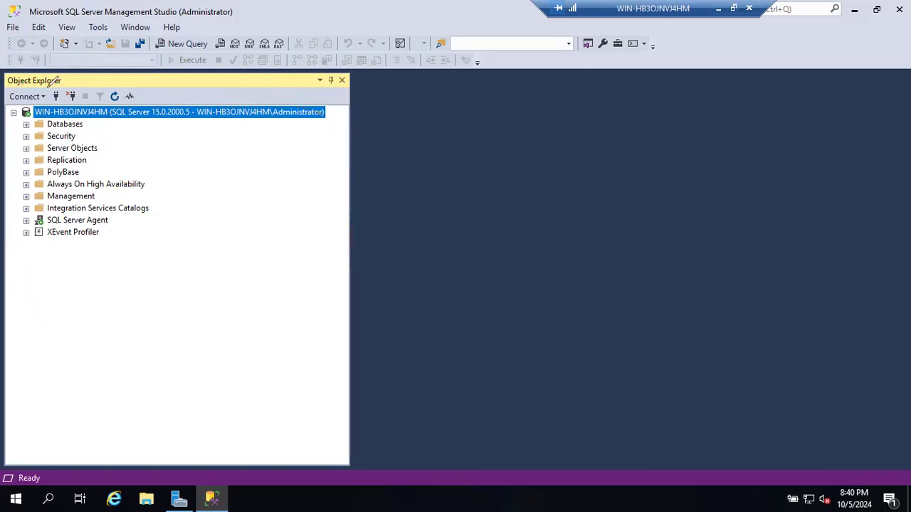
mouse_move(56, 84)
mouse_down()
mouse_move(60, 107)
mouse_move(67, 91)
mouse_move(58, 78)
mouse_up()
mouse_move(69, 90)
mouse_down()
mouse_move(83, 108)
mouse_move(73, 86)
mouse_up()
key(e)
Disconnect Object Explorer from WIN-HB3OJNVJ4HM and reconnect to its Database Engine with Windows Authentication, performing the cycle twice.
click(57, 97)
click(459, 400)
click(71, 99)
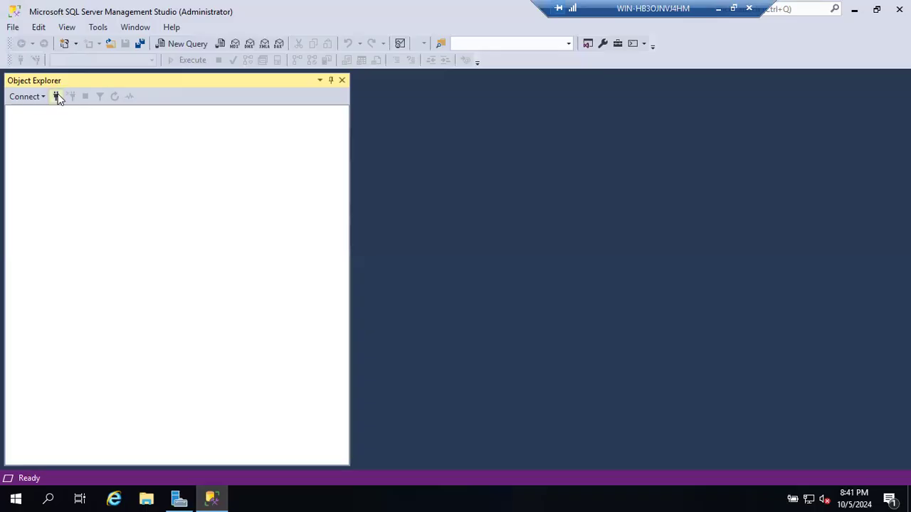
click(58, 98)
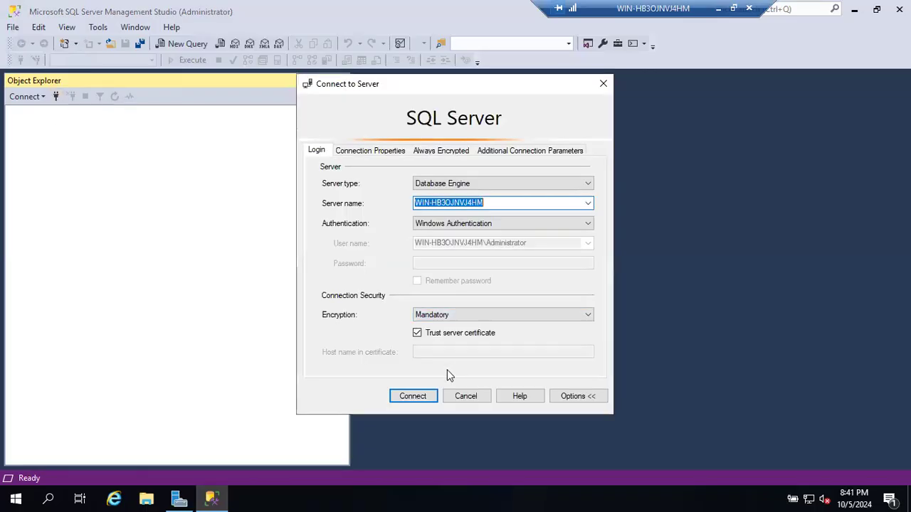
click(426, 395)
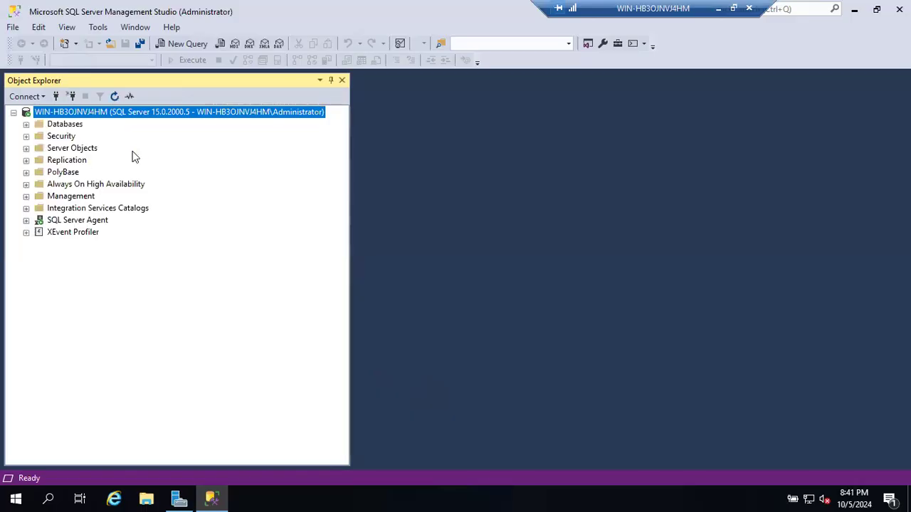
click(72, 97)
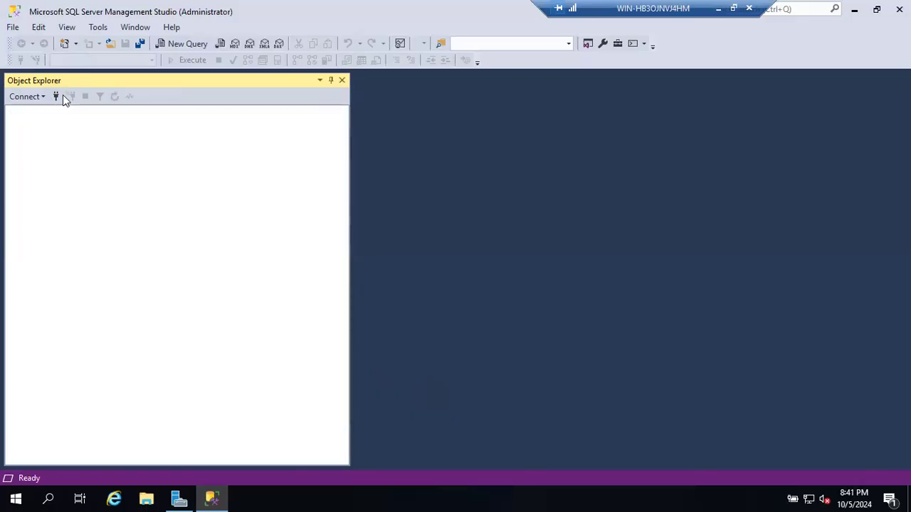
click(56, 96)
click(407, 397)
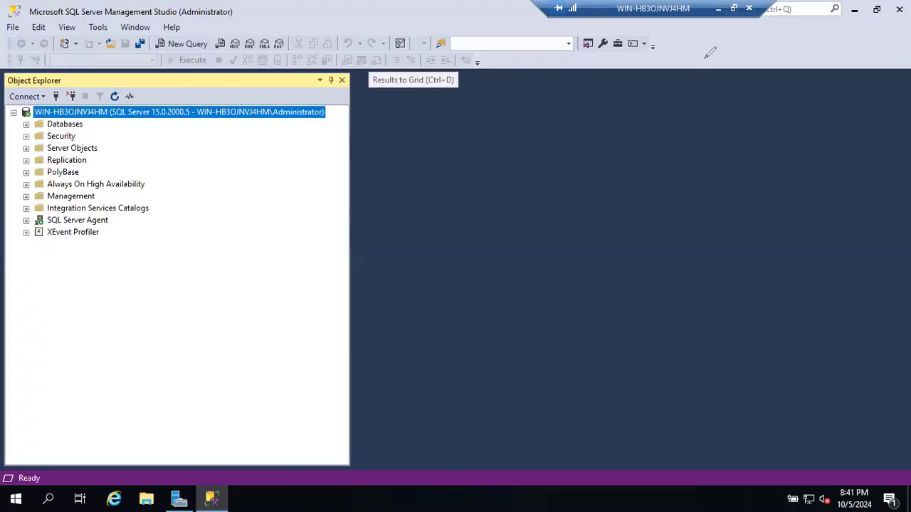
mouse_move(28, 8)
mouse_down()
mouse_move(20, 11)
mouse_move(209, 48)
mouse_move(652, 61)
mouse_move(713, 41)
mouse_move(670, 10)
mouse_move(178, 3)
mouse_move(8, 14)
mouse_up()
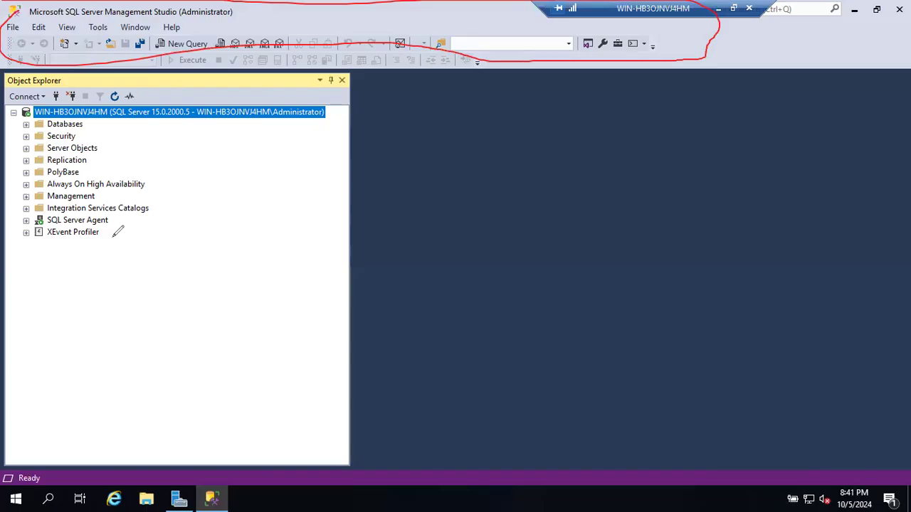
key(ctrl+z)
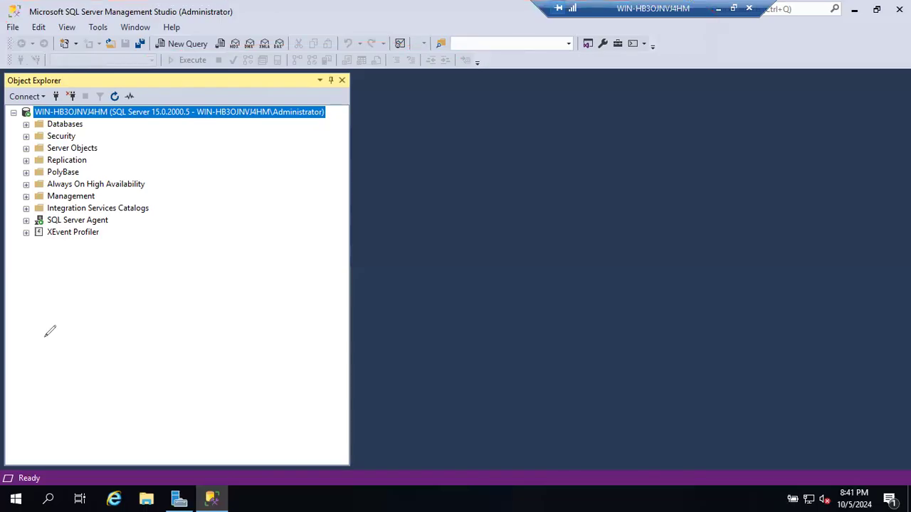
Restore the maximized Management Studio window to a smaller size and move it lower on the desktop.
click(876, 9)
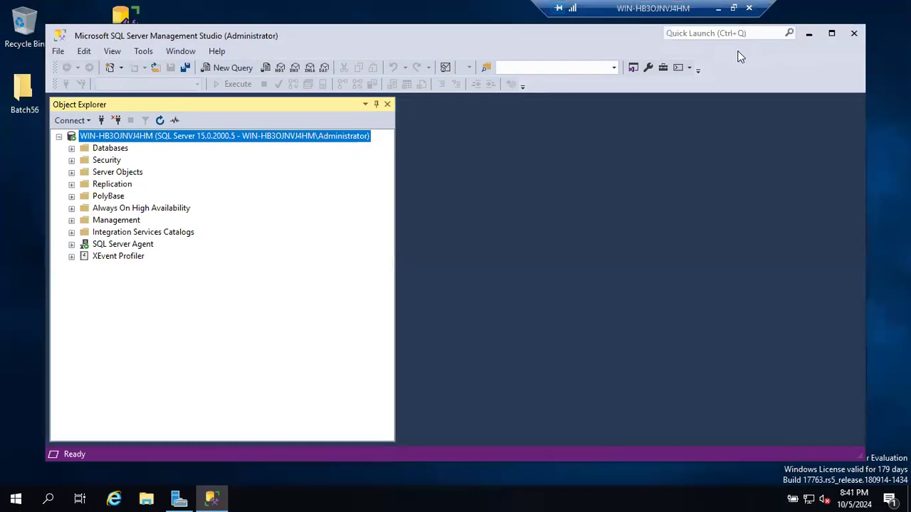
drag(650, 33, 651, 81)
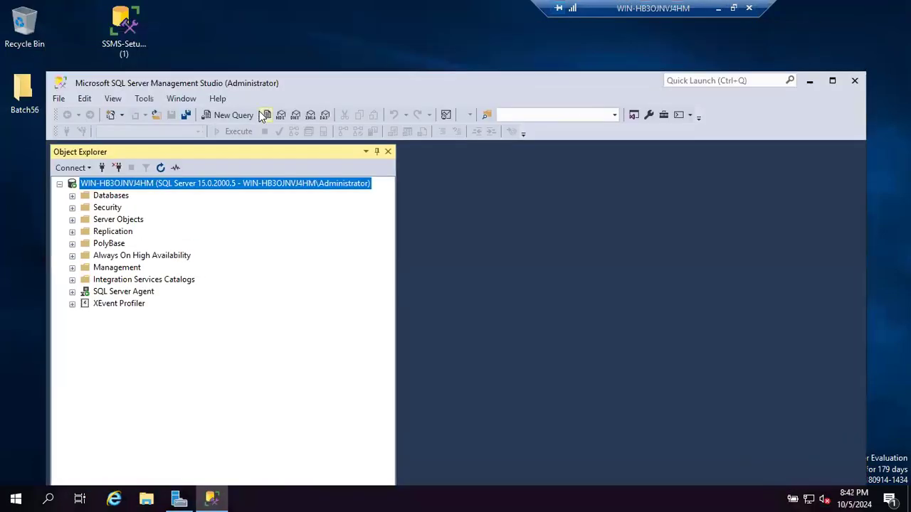
Review Management Studio's available file, edit, view, tools, window and help commands, including the options for new and existing items.
click(59, 99)
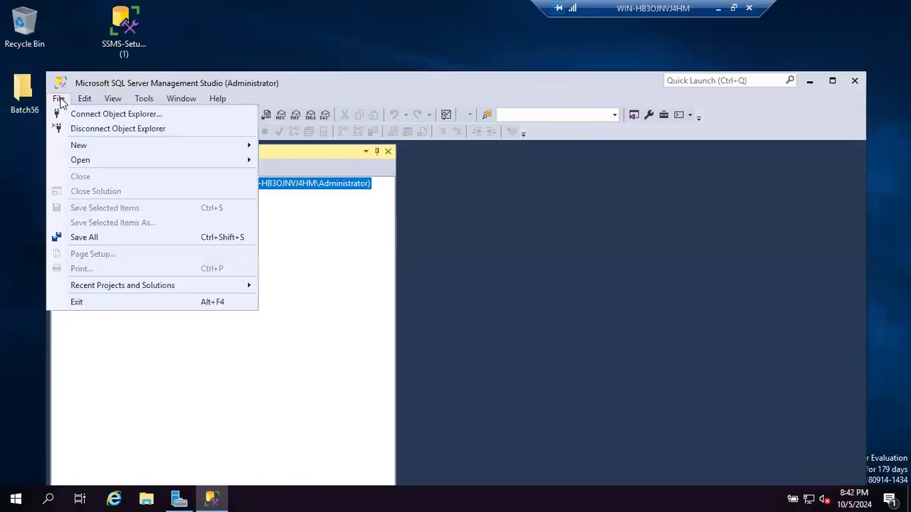
mouse_move(90, 164)
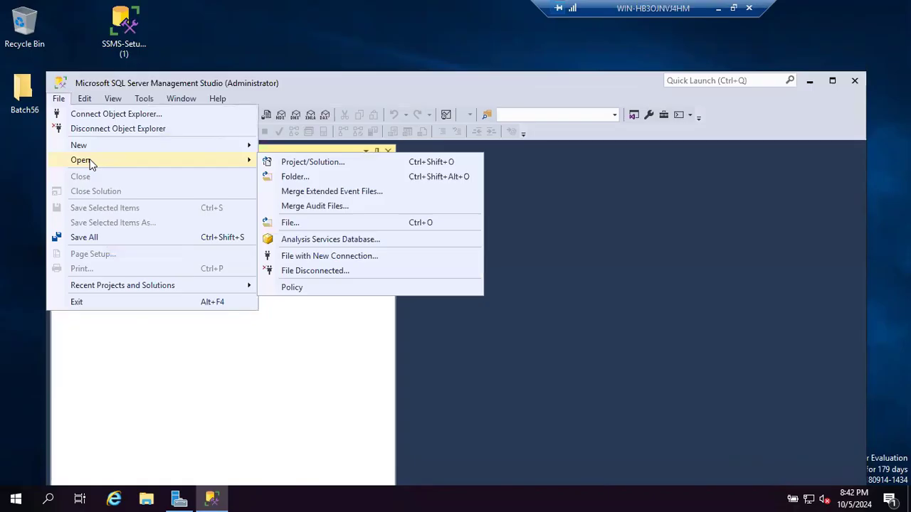
mouse_move(93, 147)
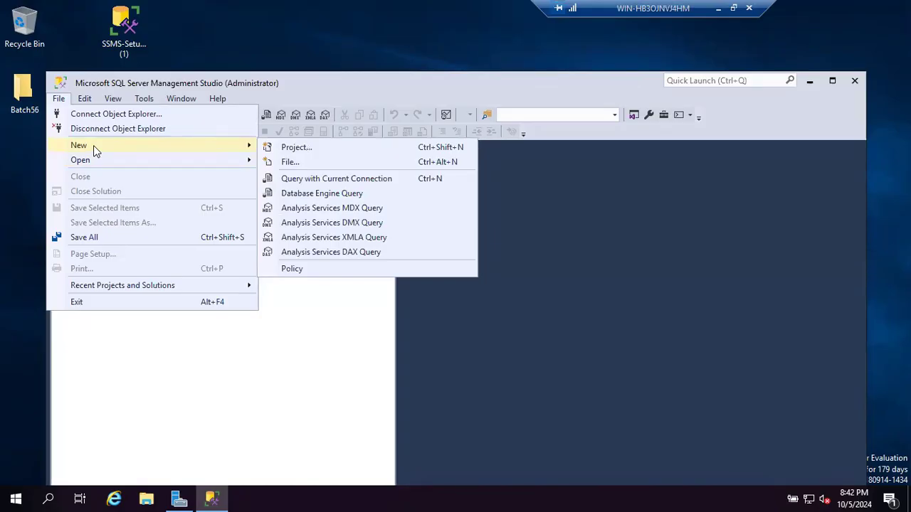
click(85, 99)
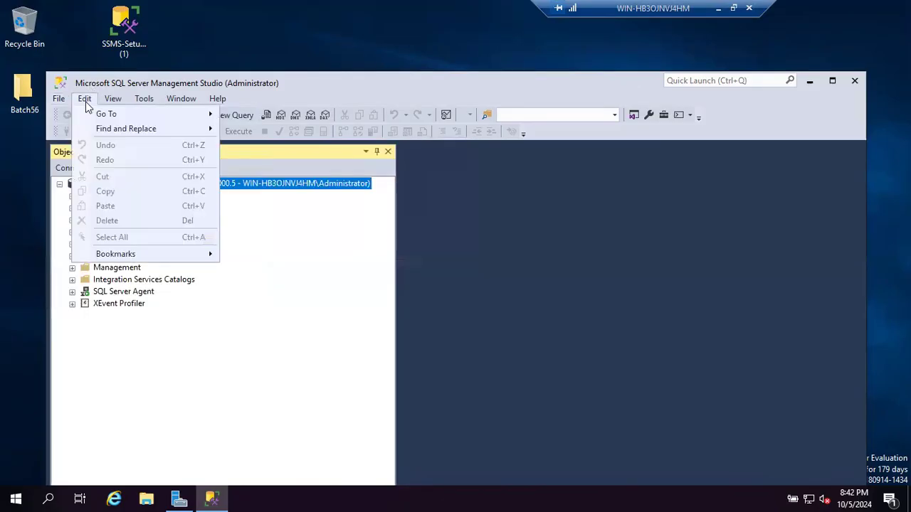
key(Escape)
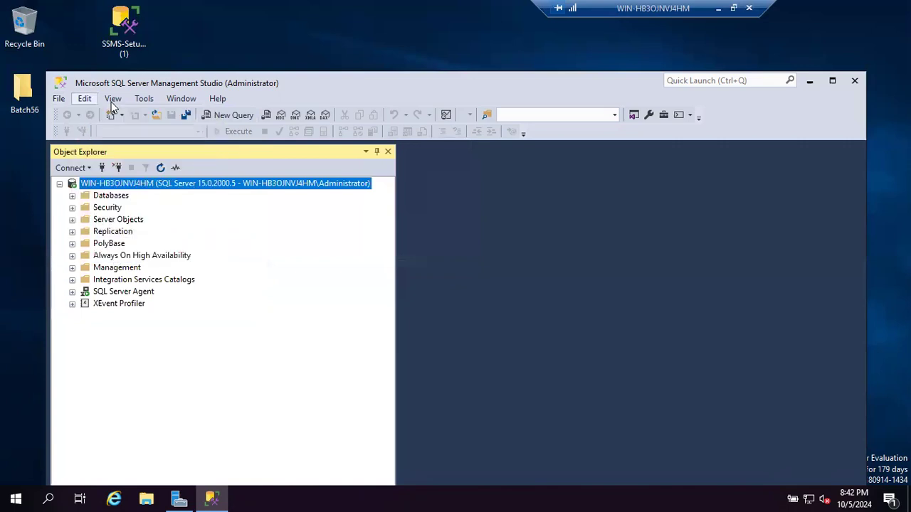
click(112, 104)
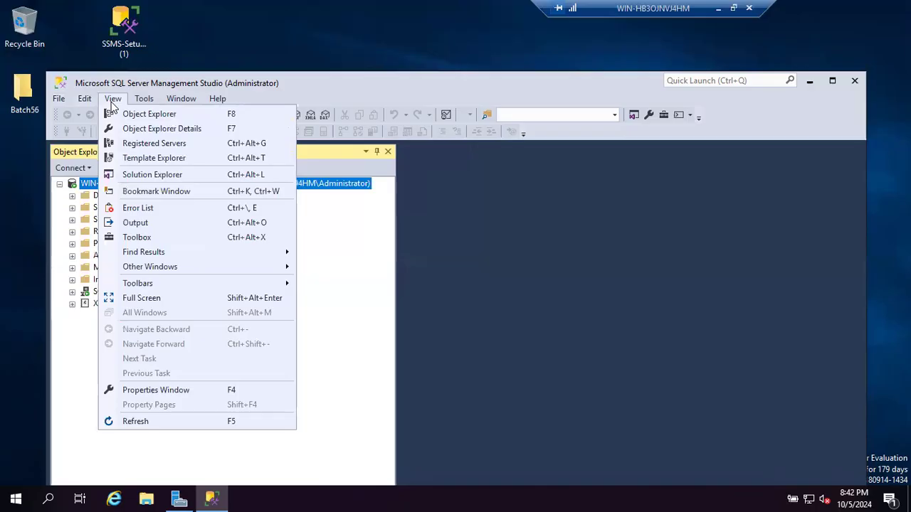
click(112, 104)
click(145, 101)
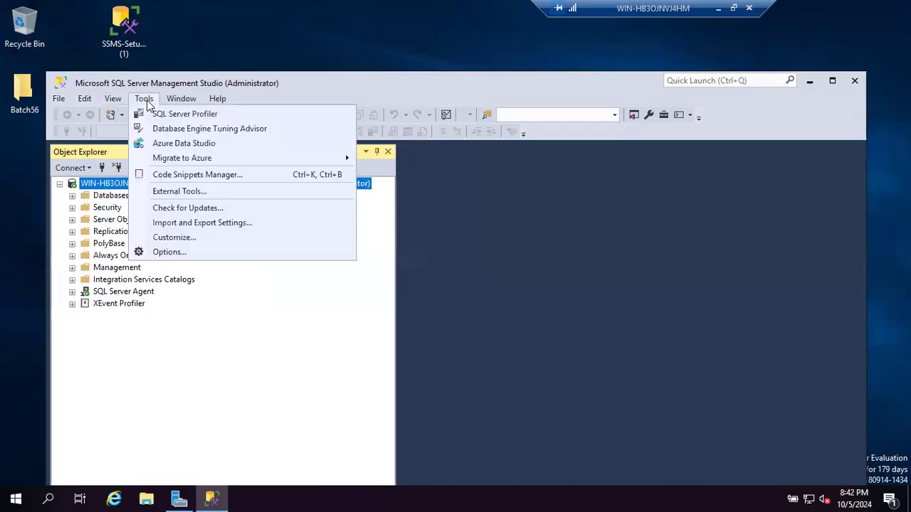
click(151, 101)
click(178, 100)
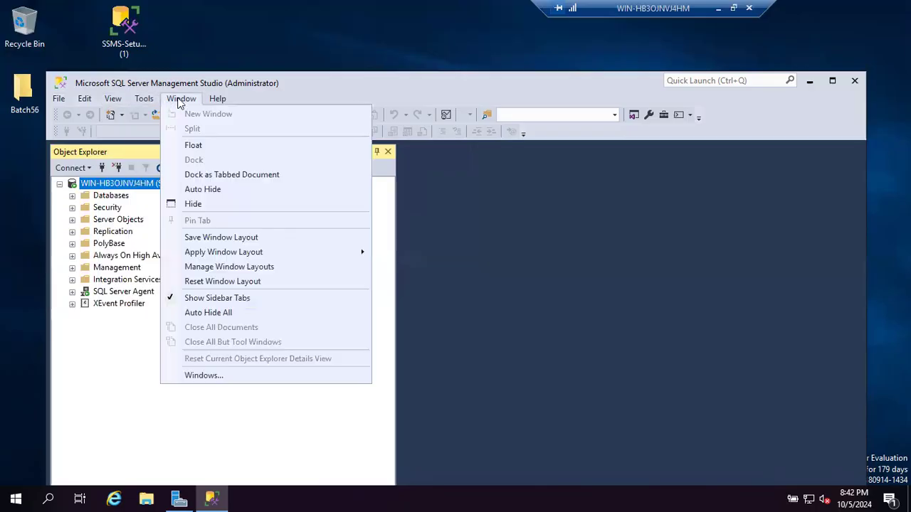
click(217, 101)
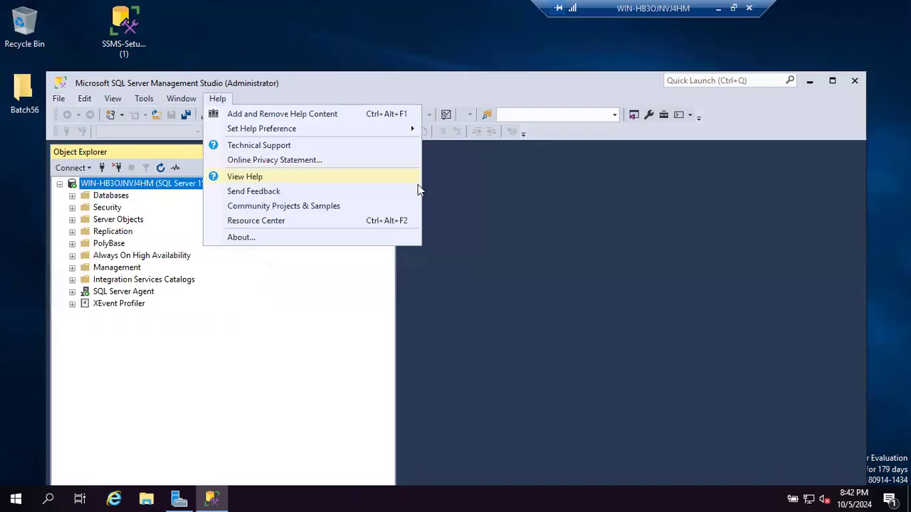
click(360, 297)
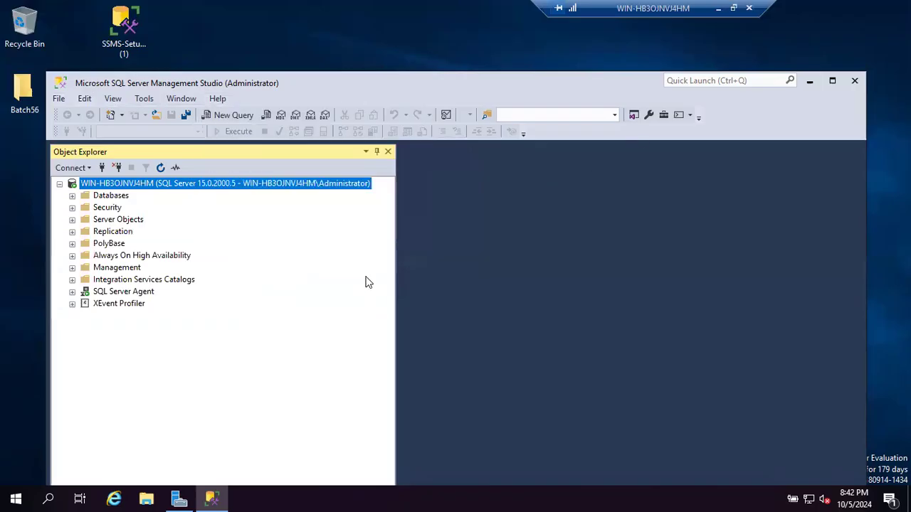
Set Object Explorer to auto-hide, reveal it from its collapsed state and dock it permanently again.
click(378, 154)
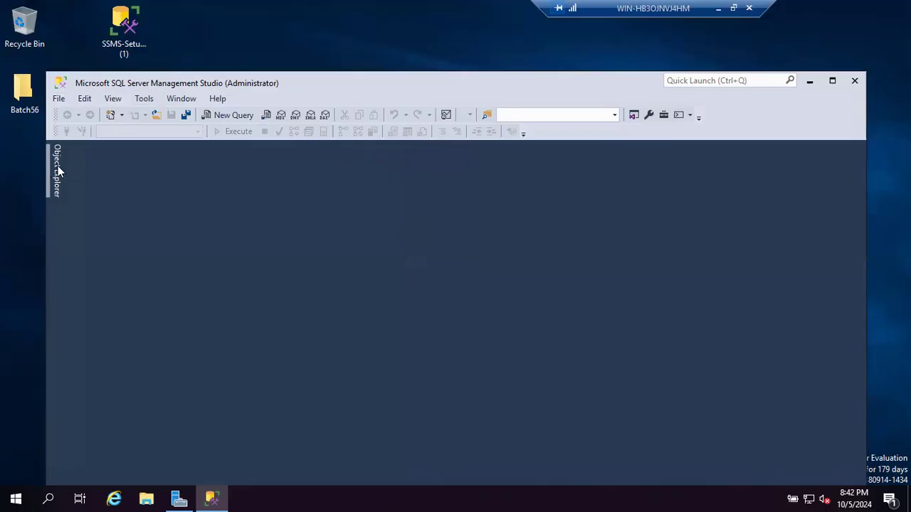
mouse_move(57, 166)
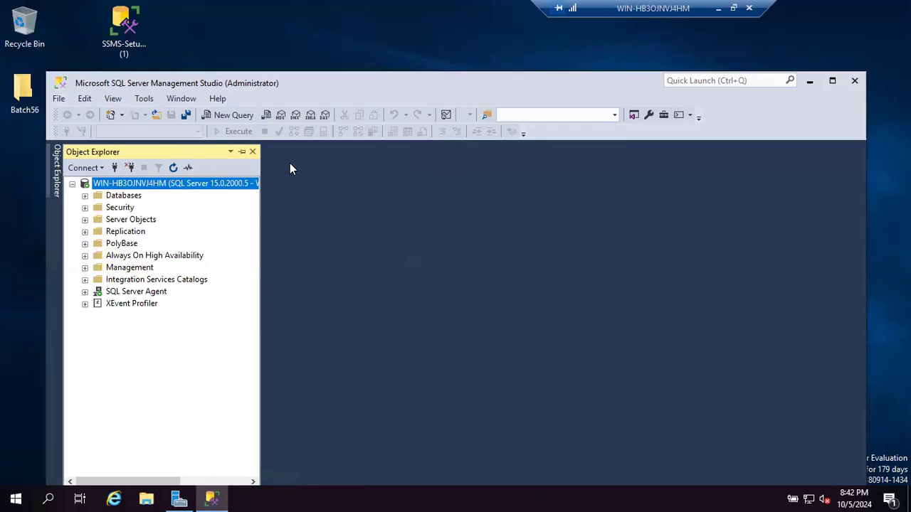
click(241, 153)
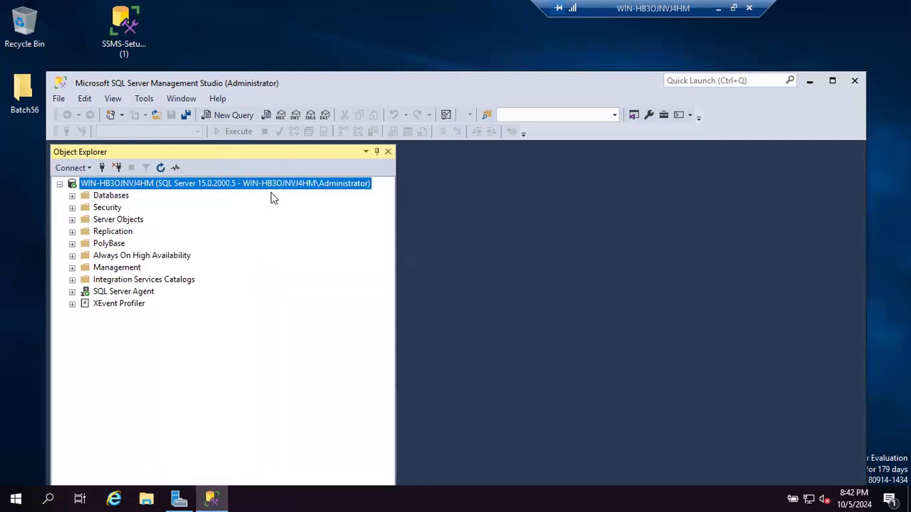
Close Object Explorer, briefly maximize and restore the Management Studio window, and reopen Object Explorer.
click(389, 153)
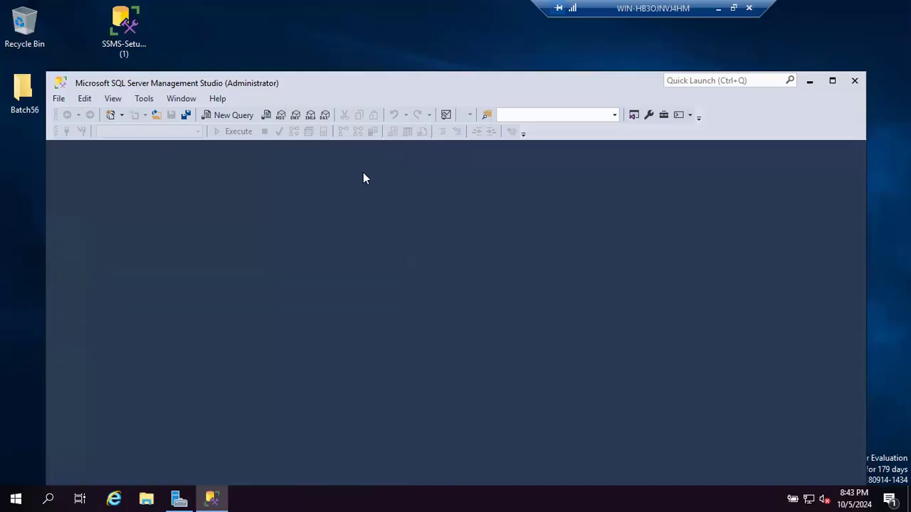
click(832, 81)
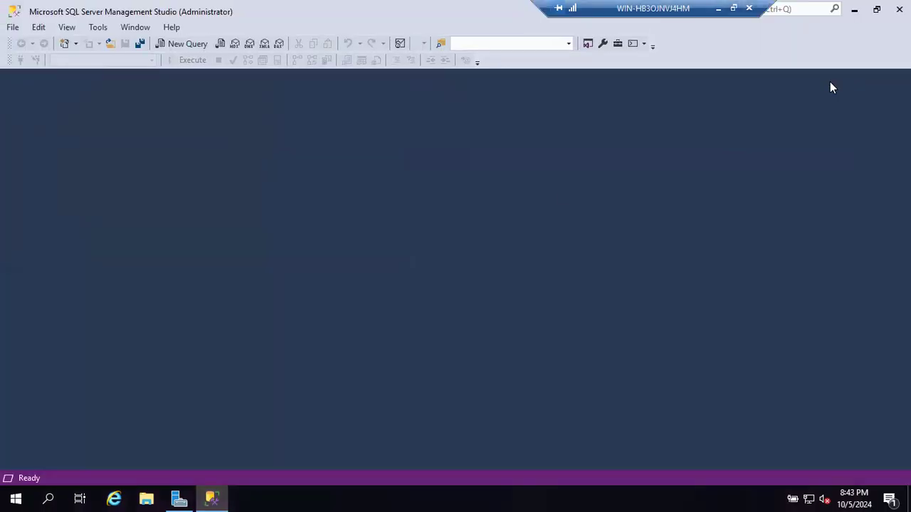
click(876, 9)
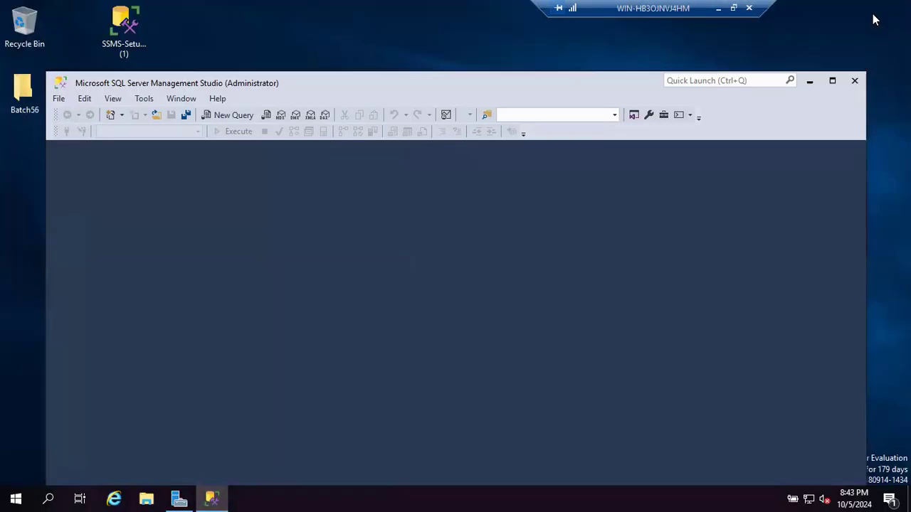
click(146, 101)
mouse_move(110, 103)
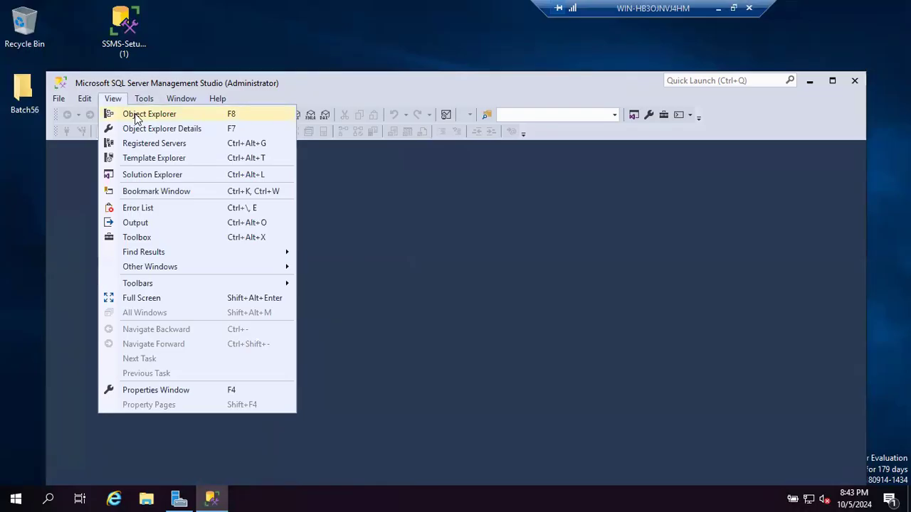
click(136, 117)
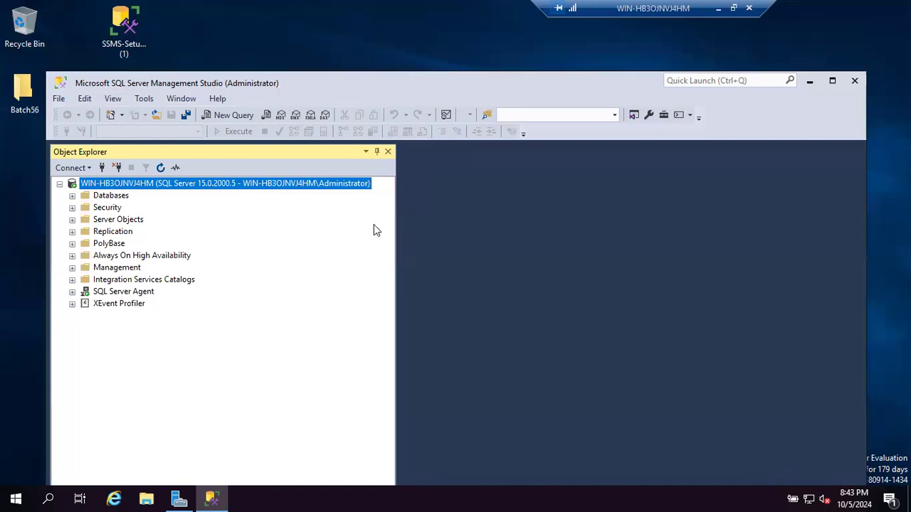
Collapse and re-expand the WIN-HB3OJNVJ4HM server node, and expand its Databases and Security folders to inspect their contents.
click(60, 185)
click(60, 185)
click(59, 185)
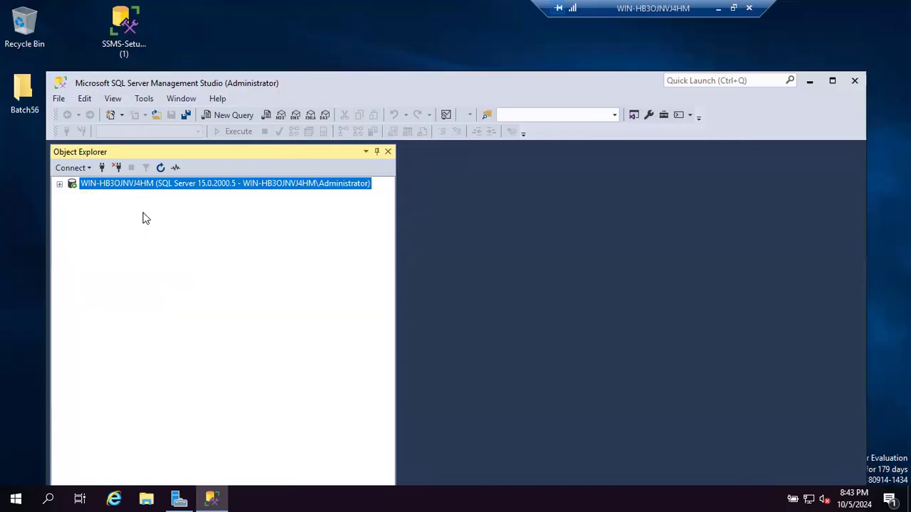
click(59, 184)
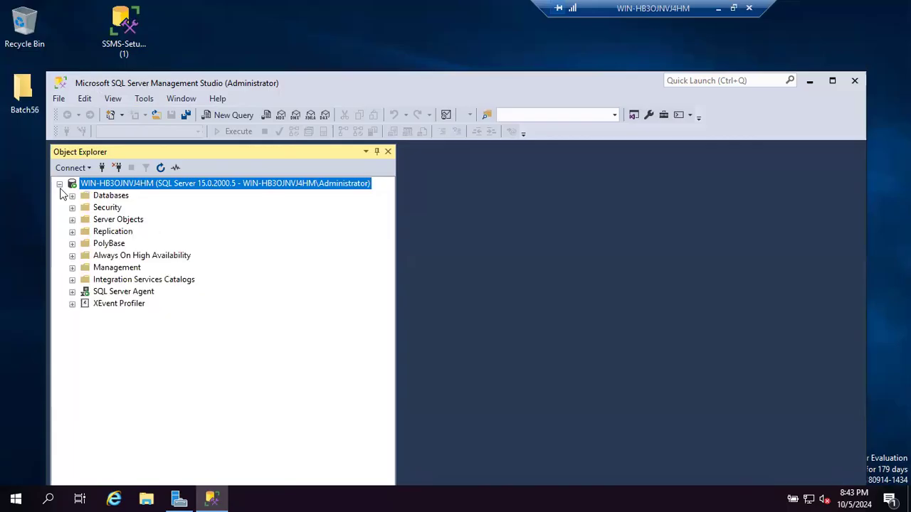
click(71, 196)
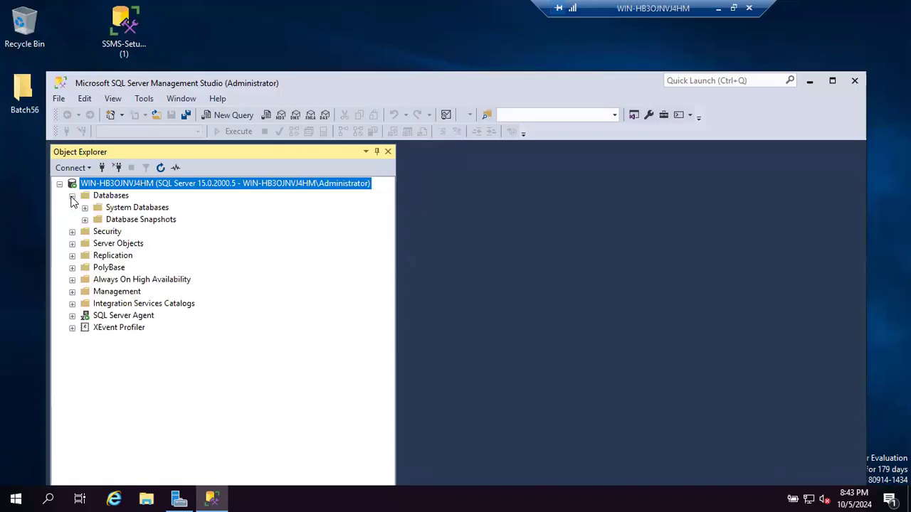
click(72, 232)
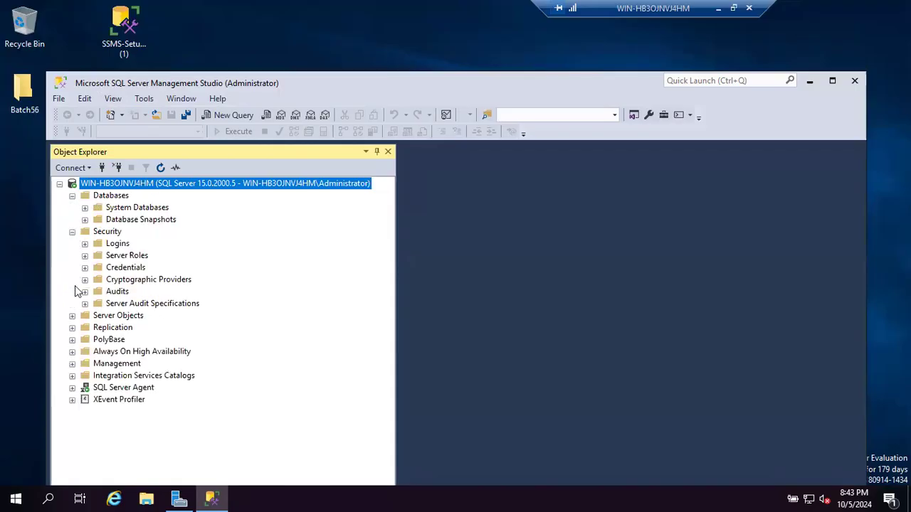
Expand the Server Objects and Replication folders to inspect their contents, and try to expand the PolyBase folder.
click(72, 316)
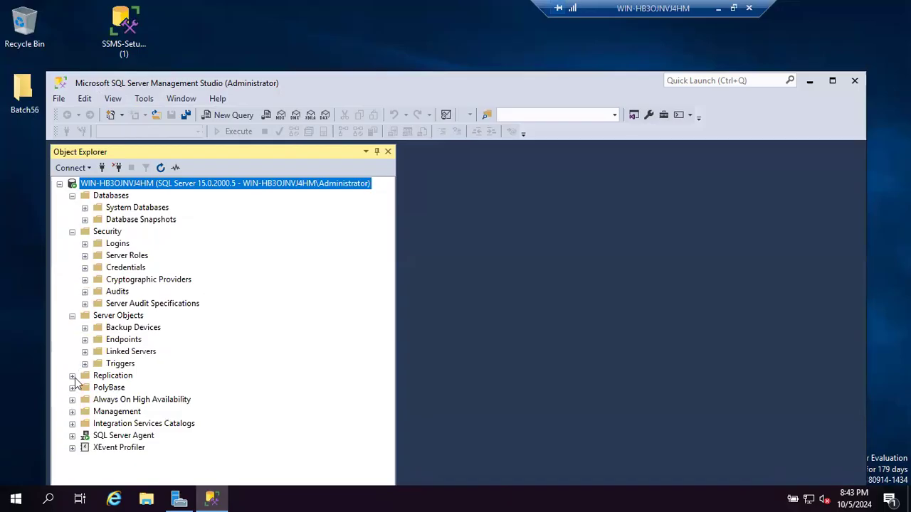
click(72, 375)
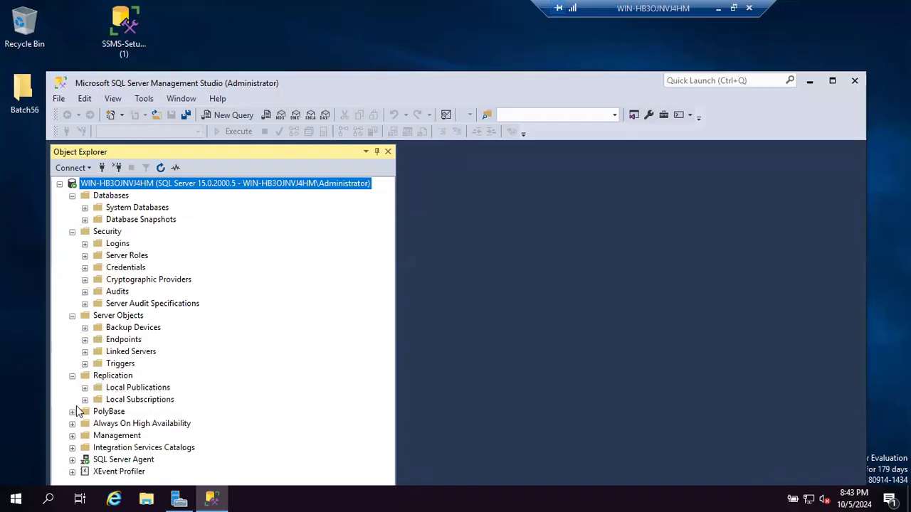
click(72, 411)
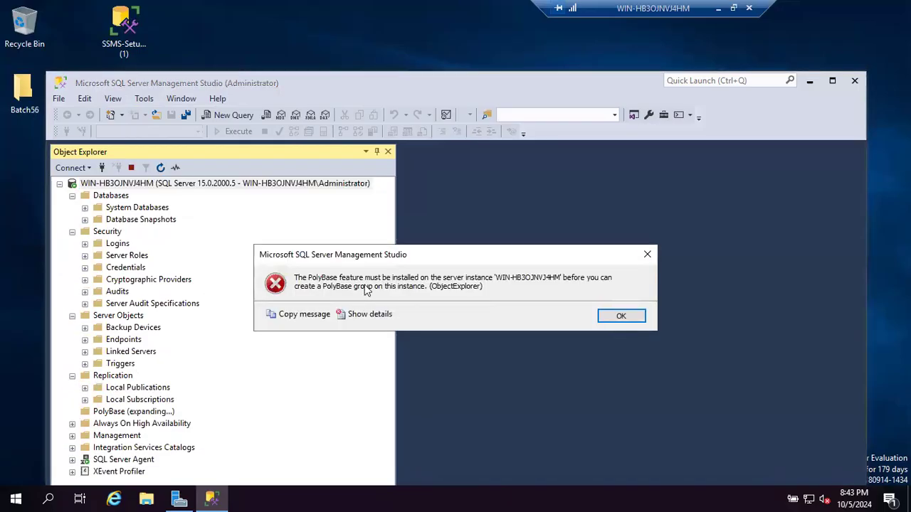
click(619, 315)
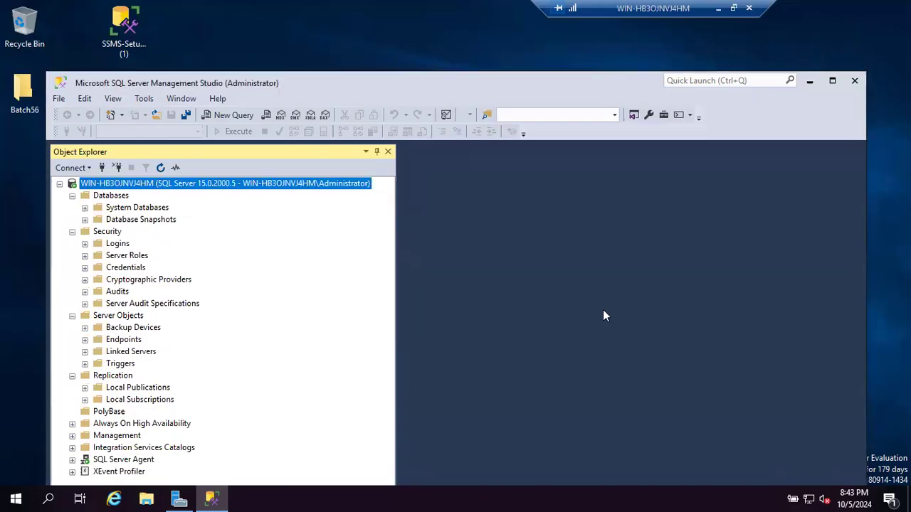
Collapse the Databases, Security, Server Objects and Replication folders, and refresh the PolyBase folder.
click(72, 195)
click(72, 207)
click(72, 219)
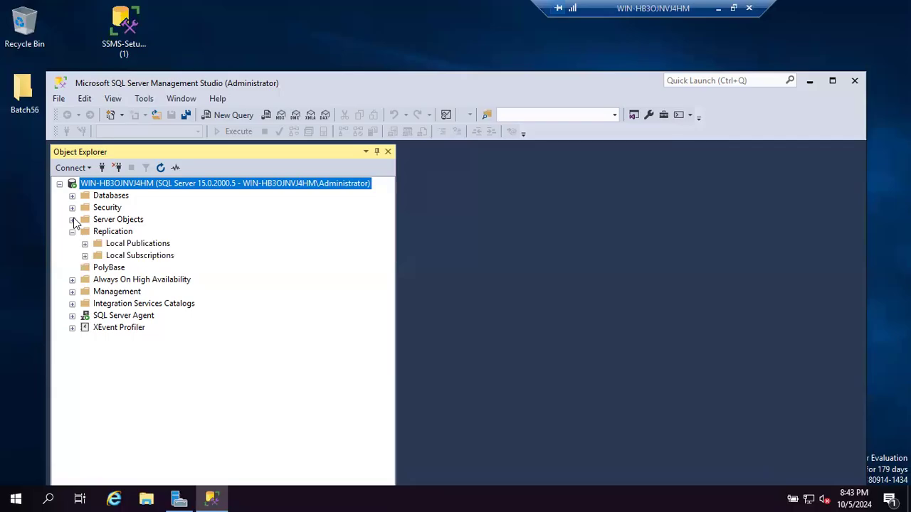
click(71, 232)
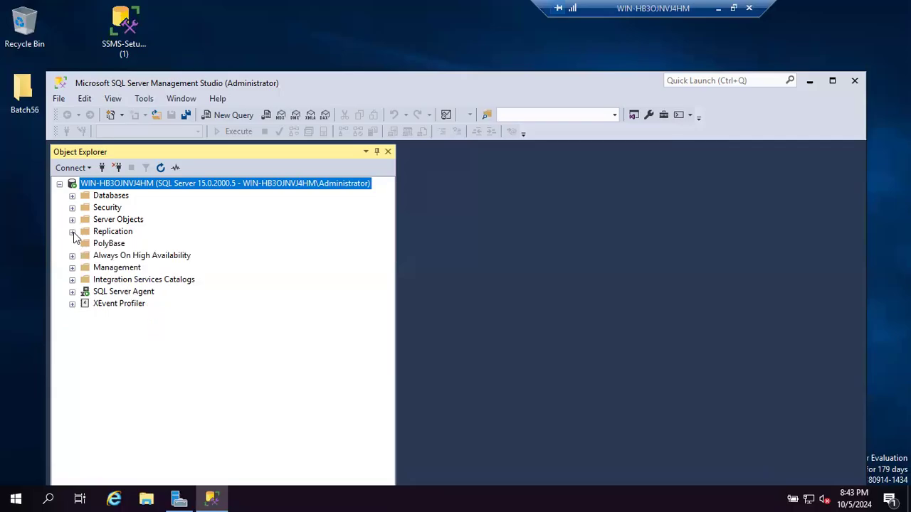
click(126, 243)
click(161, 169)
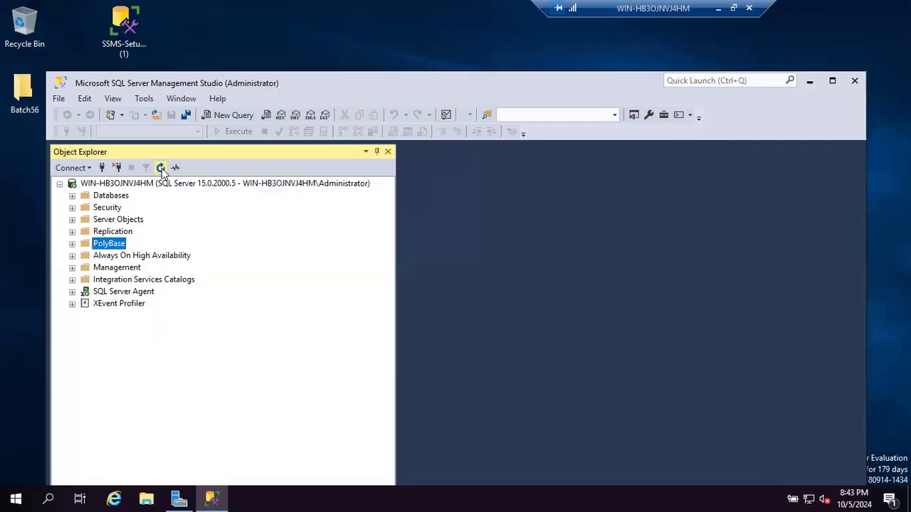
click(127, 256)
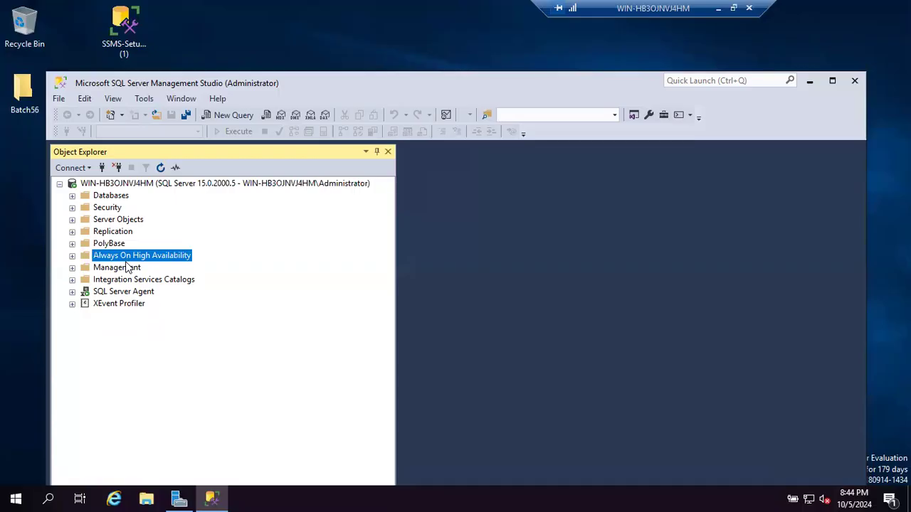
click(160, 187)
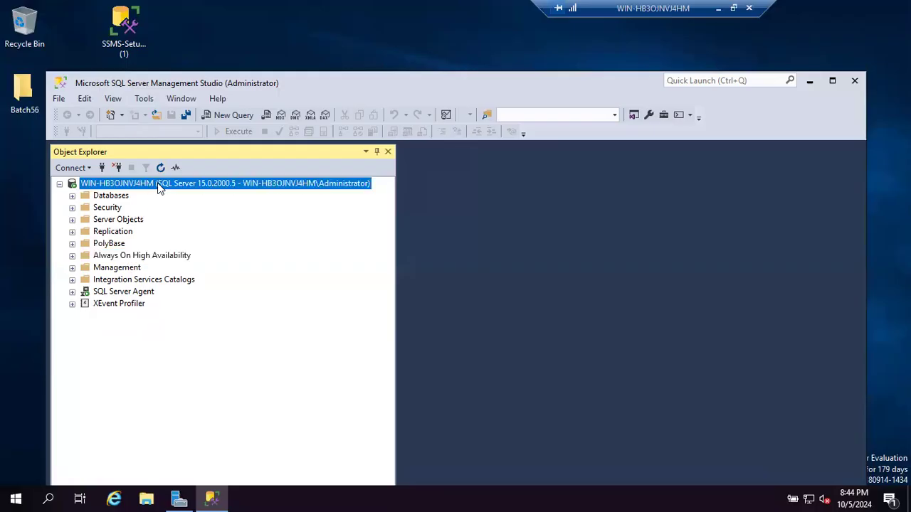
click(114, 244)
click(118, 256)
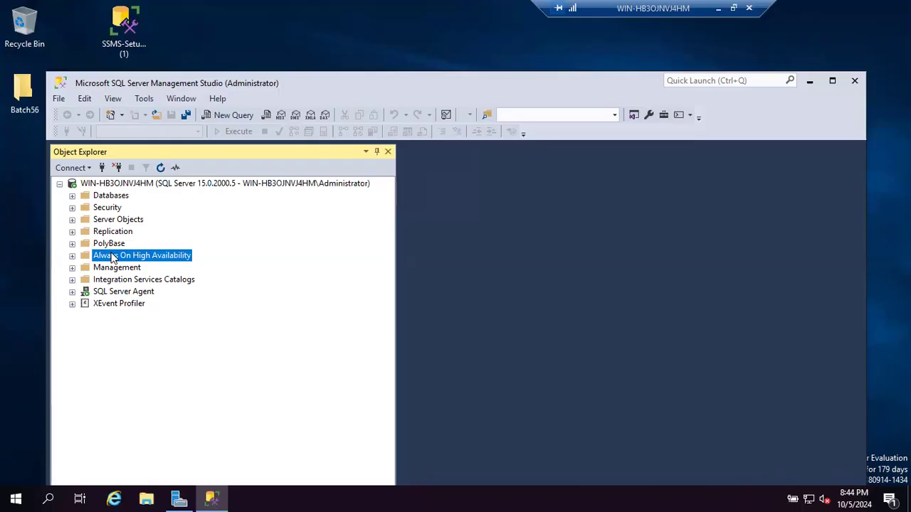
click(145, 184)
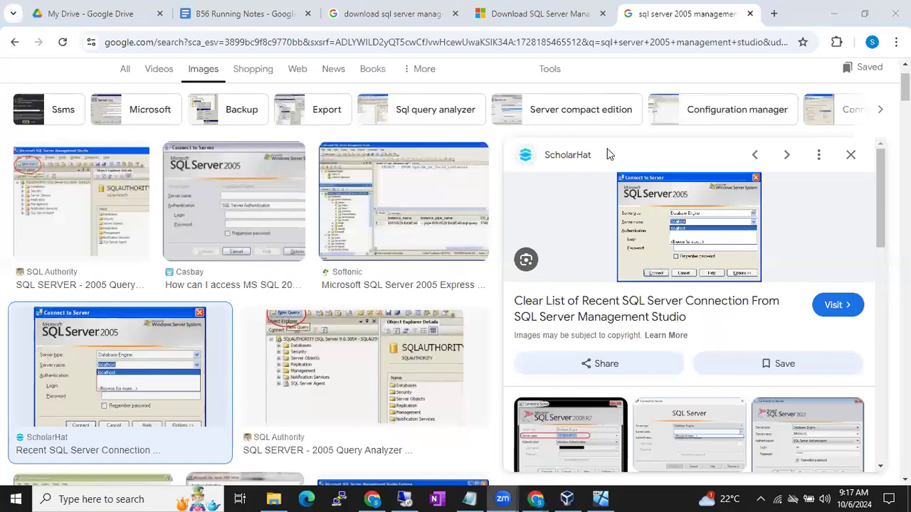
Switch to Chrome to view Google Drive's Shared with me files, and bring up the B56 Running Notes document.
click(84, 13)
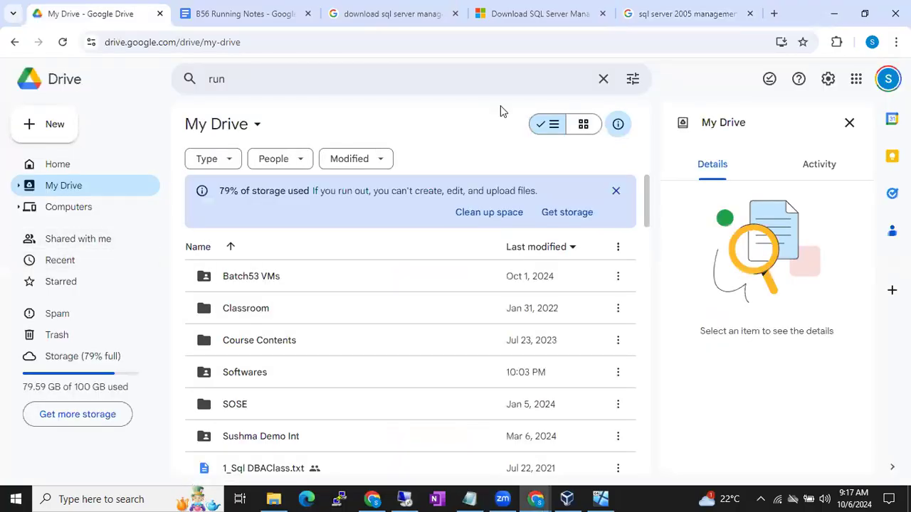
click(854, 82)
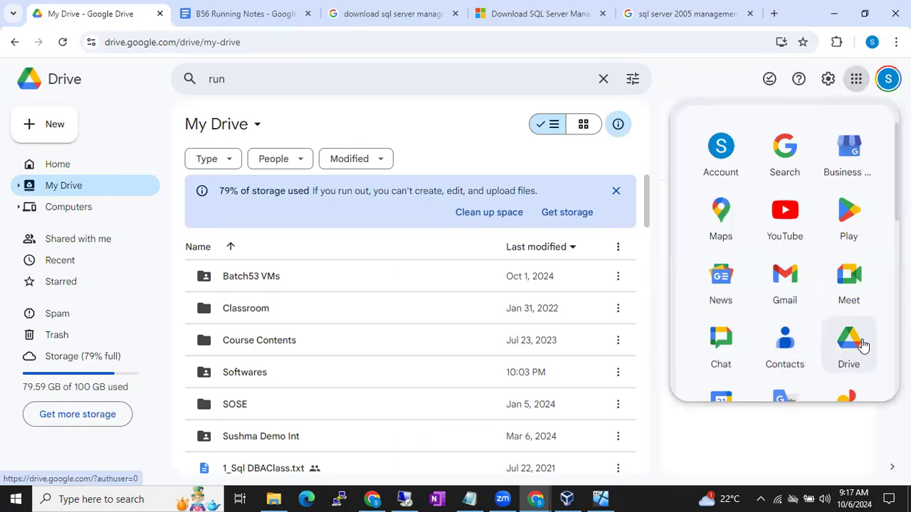
click(78, 240)
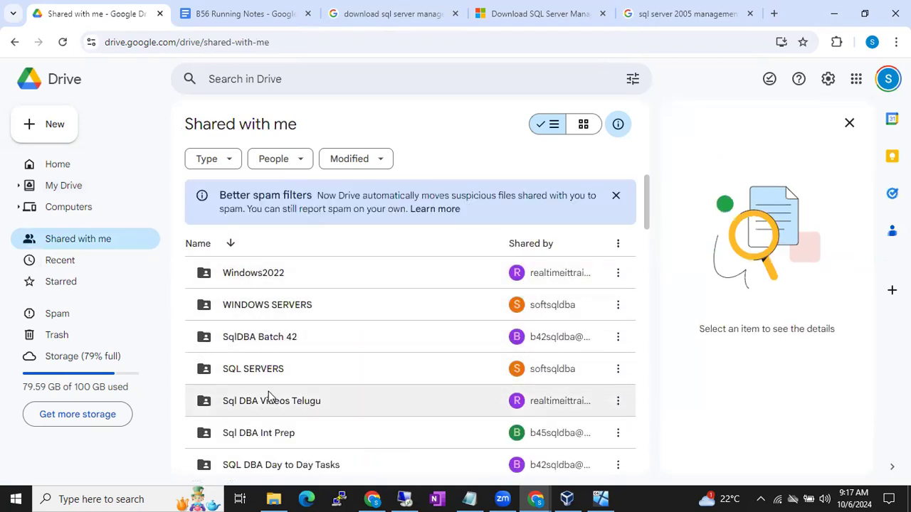
click(239, 7)
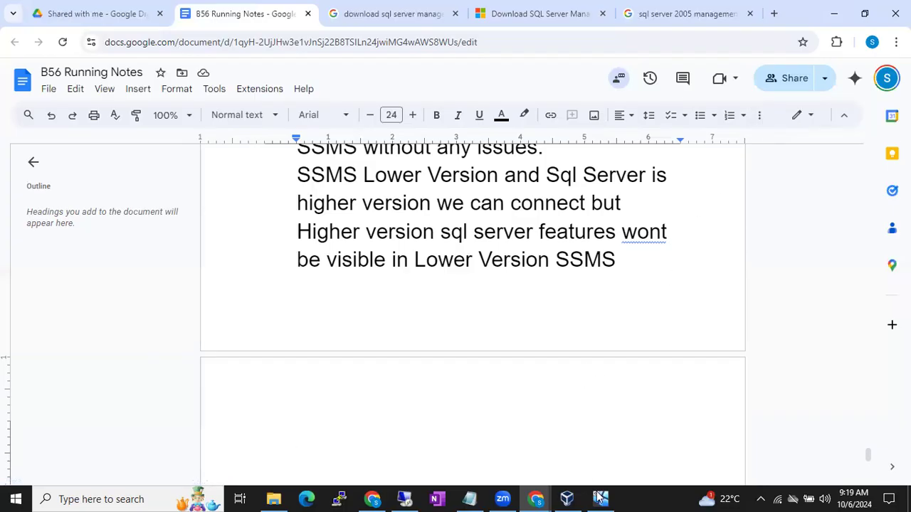
click(505, 497)
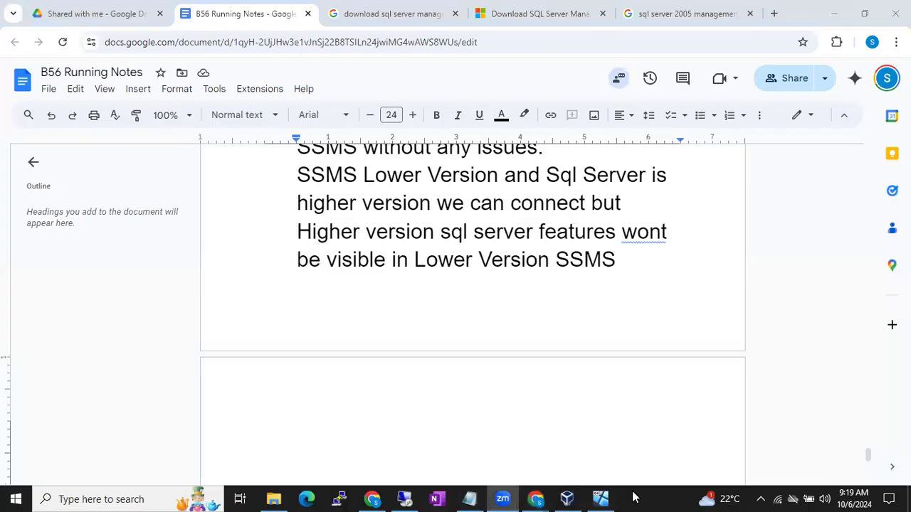